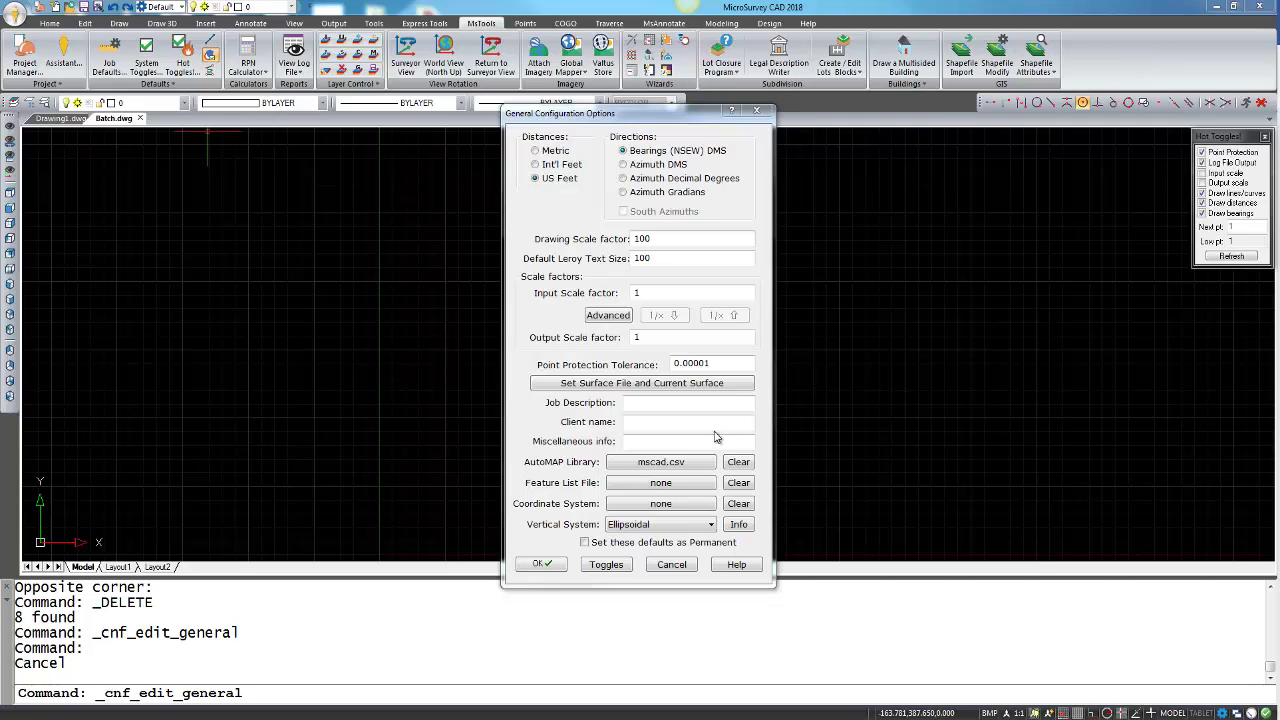
Accept the general configuration (US Feet, NSEW DMS bearings, scale 100) and close the dialog.
left_click(554, 565)
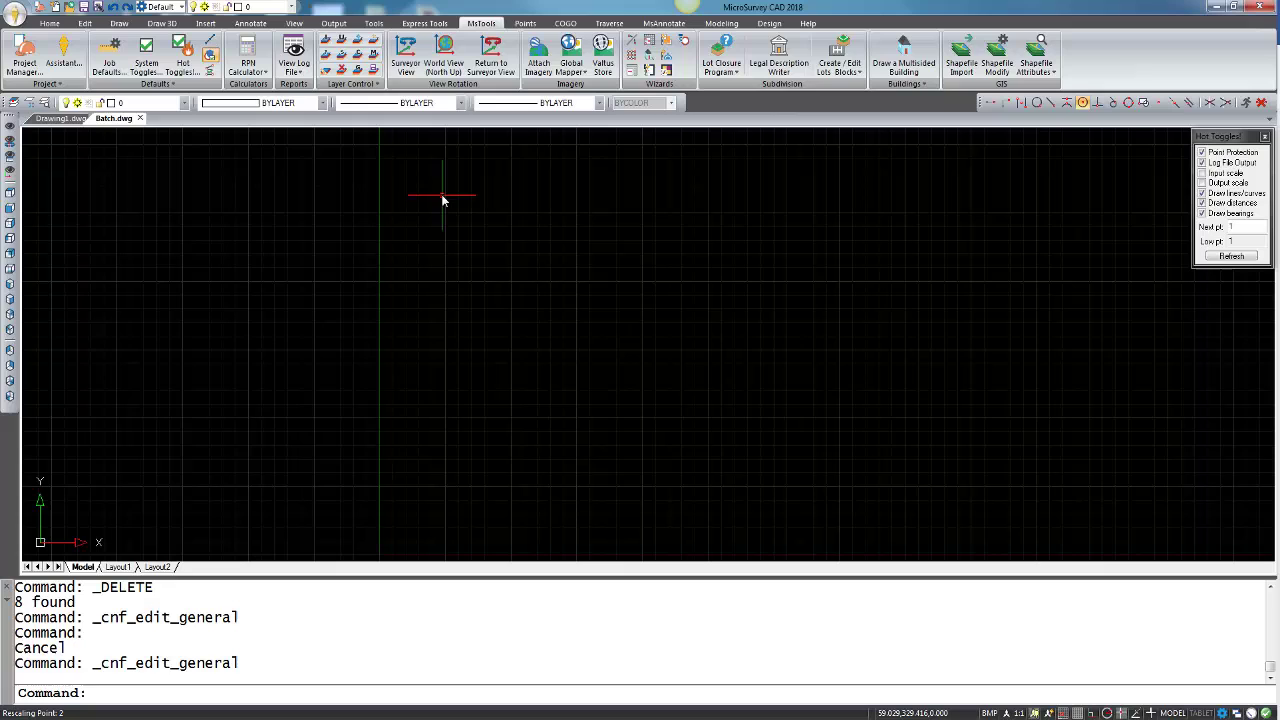
Bring up the Batch COGO controls on Batch2.bch and choose Set to change the batch file.
left_click(565, 24)
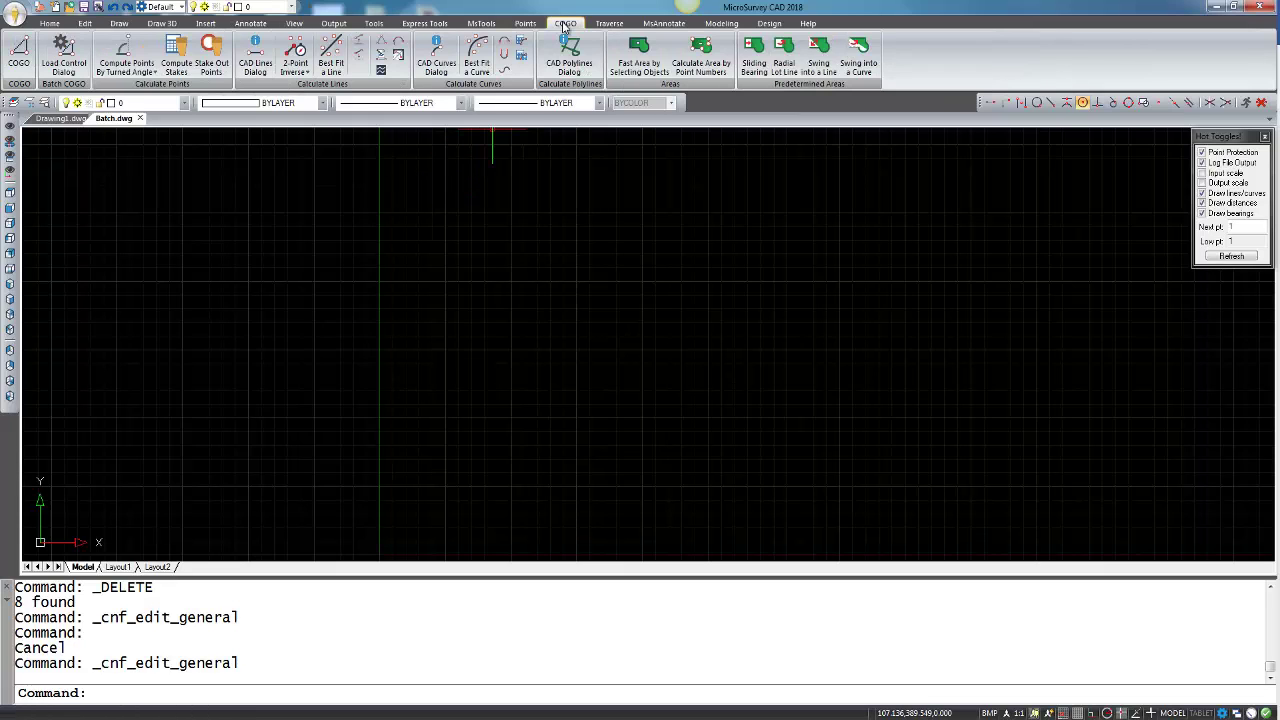
left_click(63, 55)
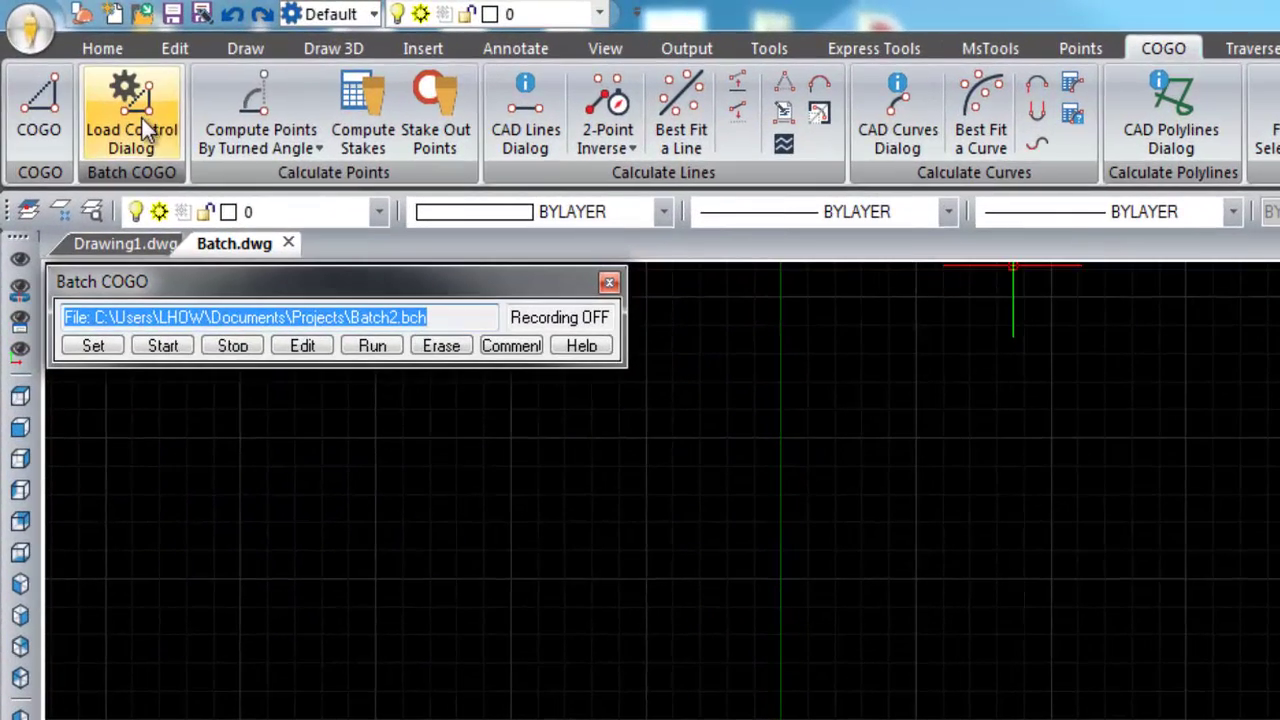
left_click_drag(253, 279, 268, 276)
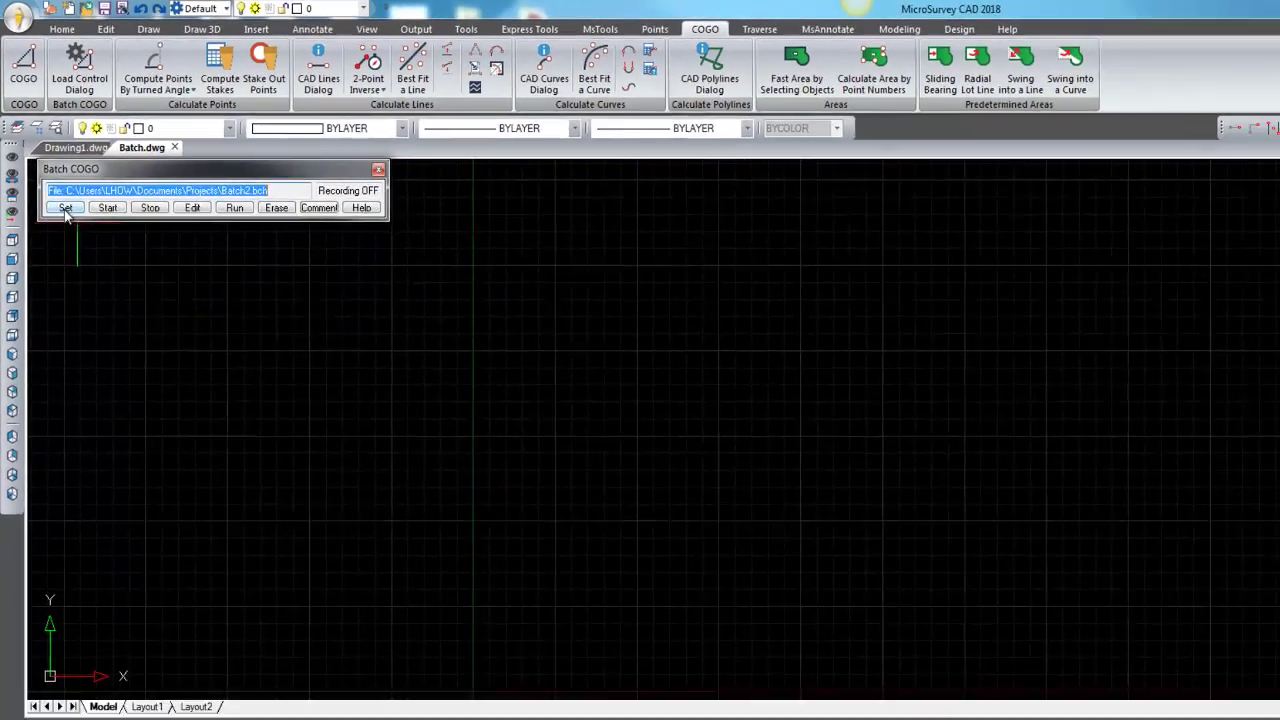
left_click(65, 208)
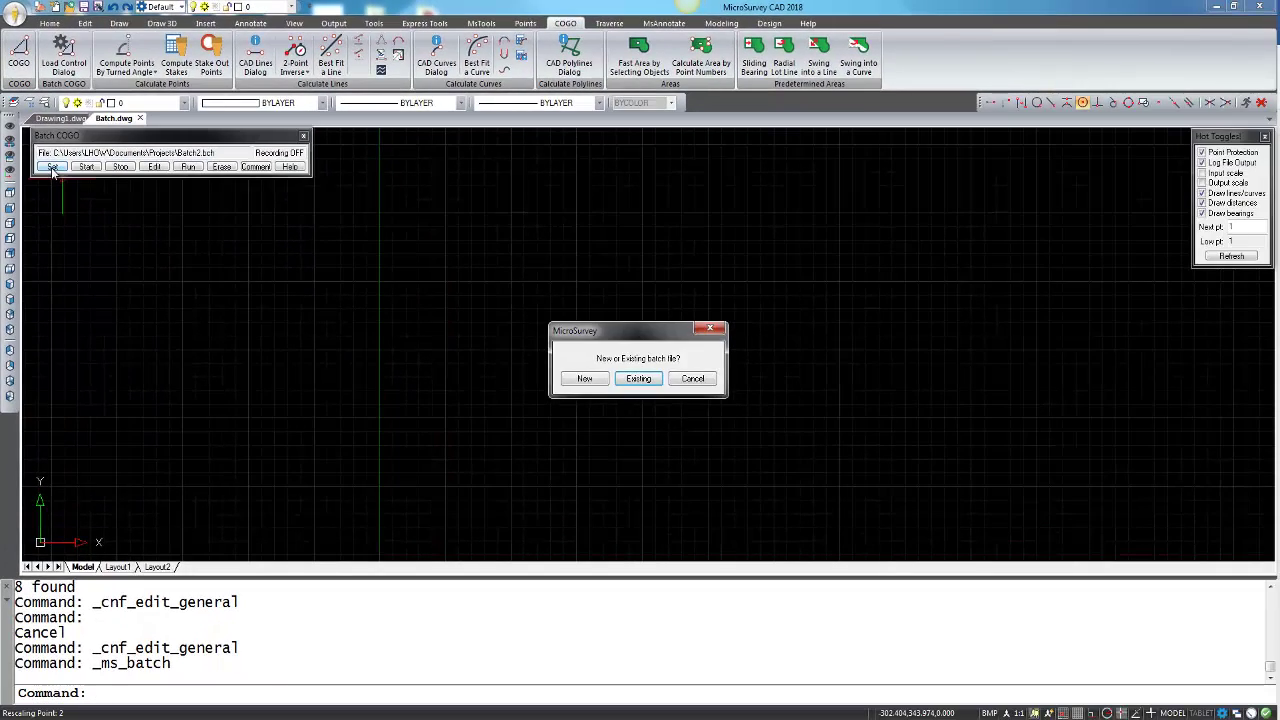
Create and save a new batch file named Batch3.bch.
left_click(582, 379)
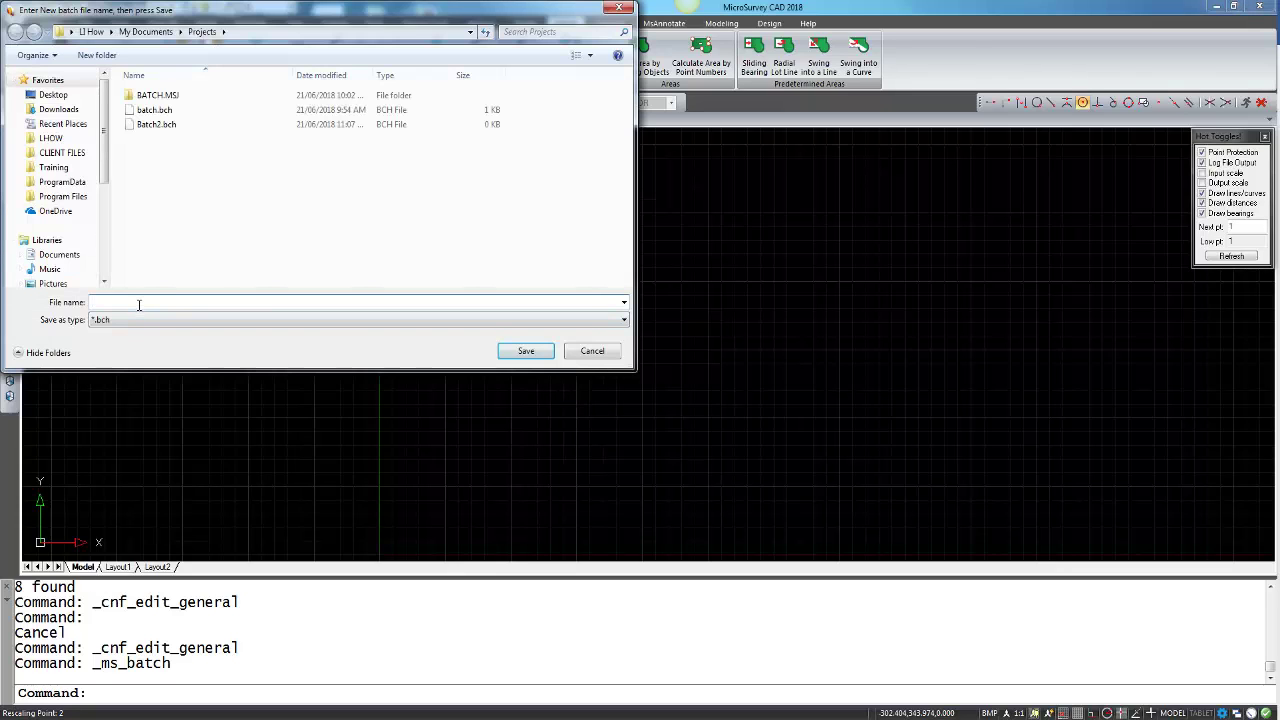
type("Batch")
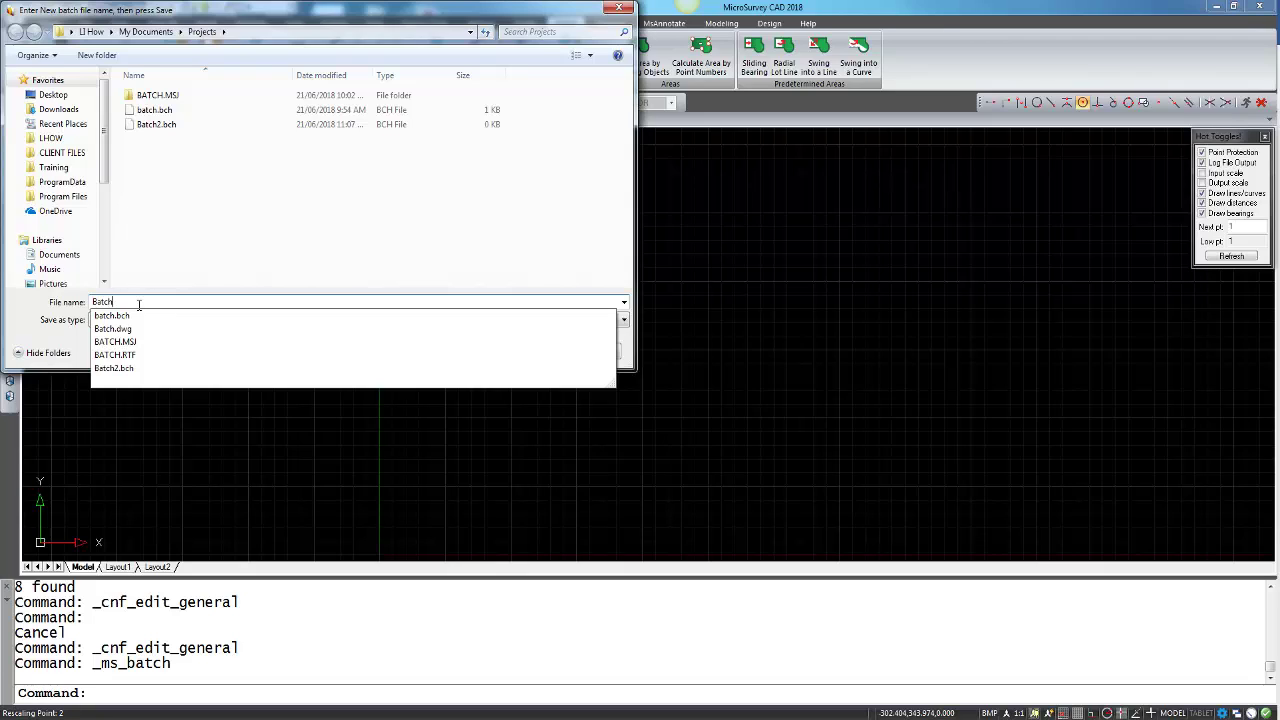
type("3")
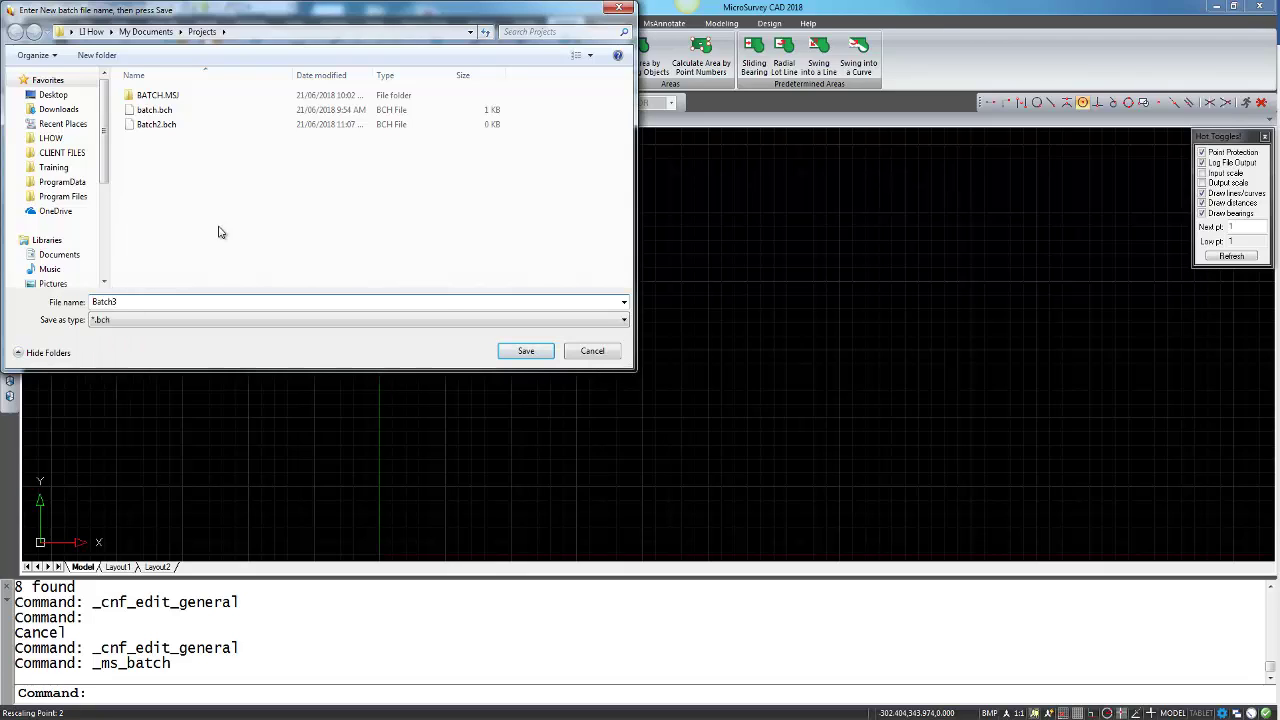
left_click(523, 352)
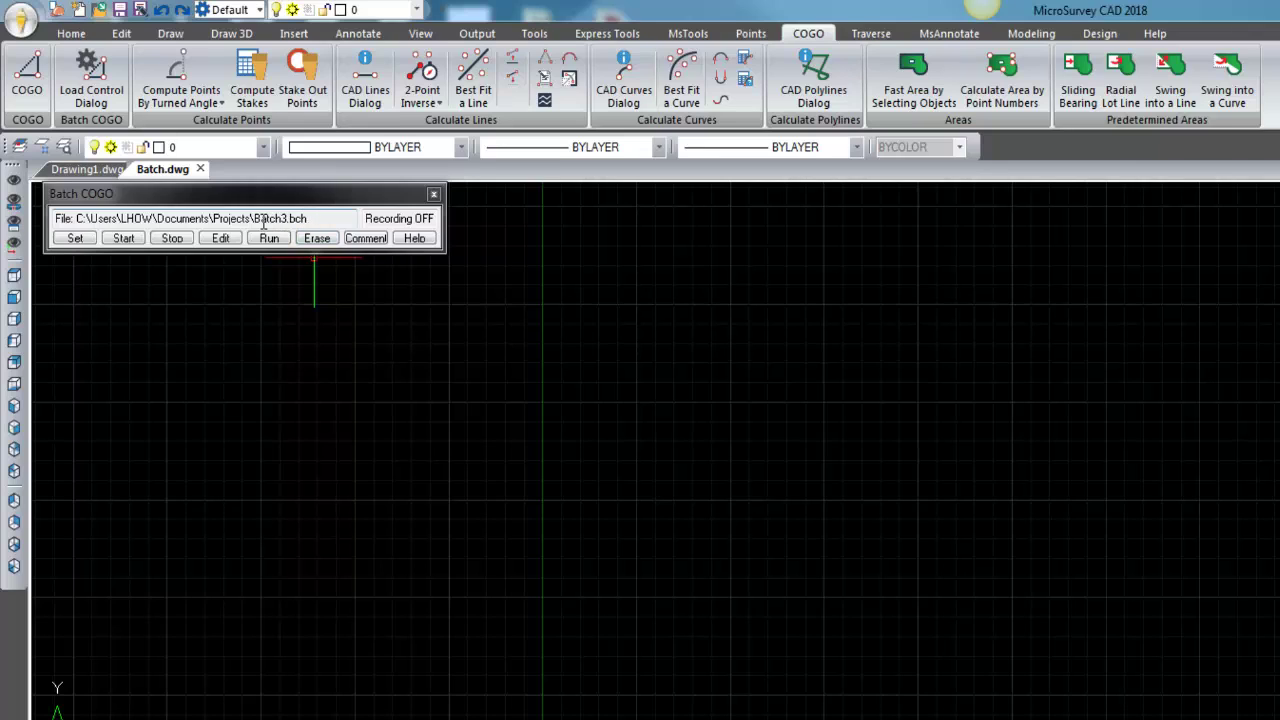
left_click_drag(74, 219, 338, 222)
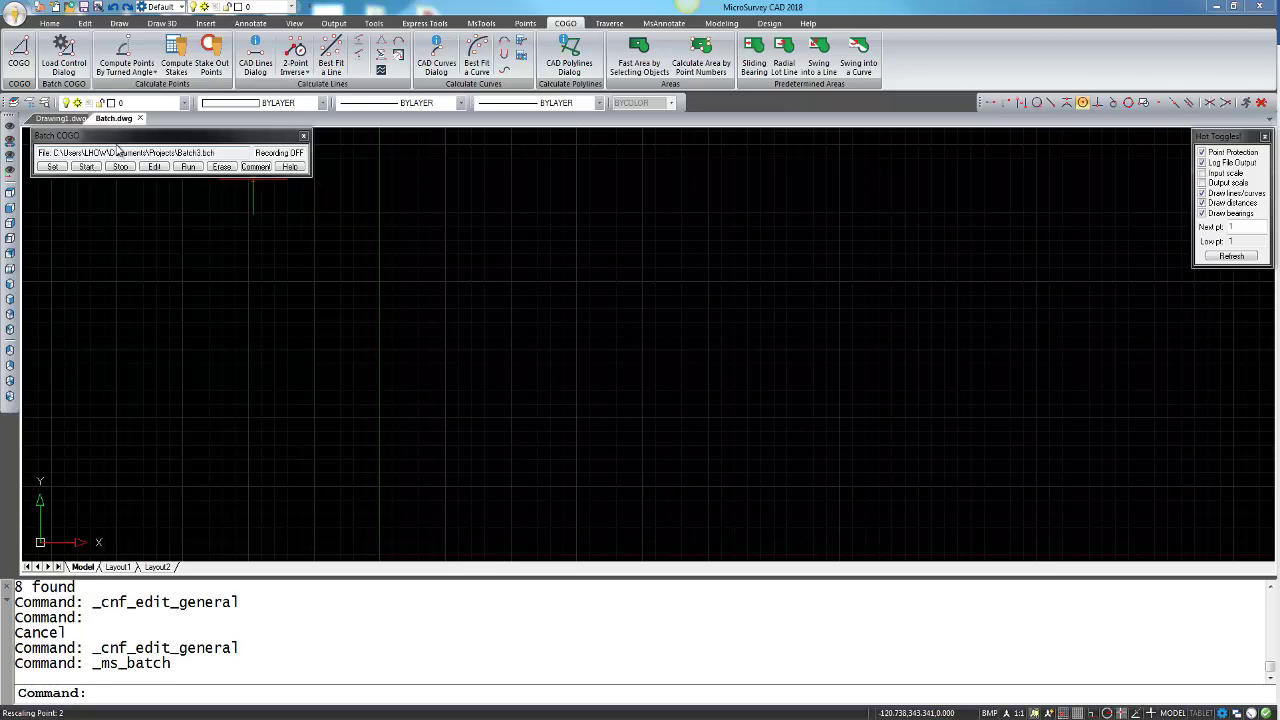
Start batch recording and store point 1 at N100 E100 with description POST.
left_click(86, 167)
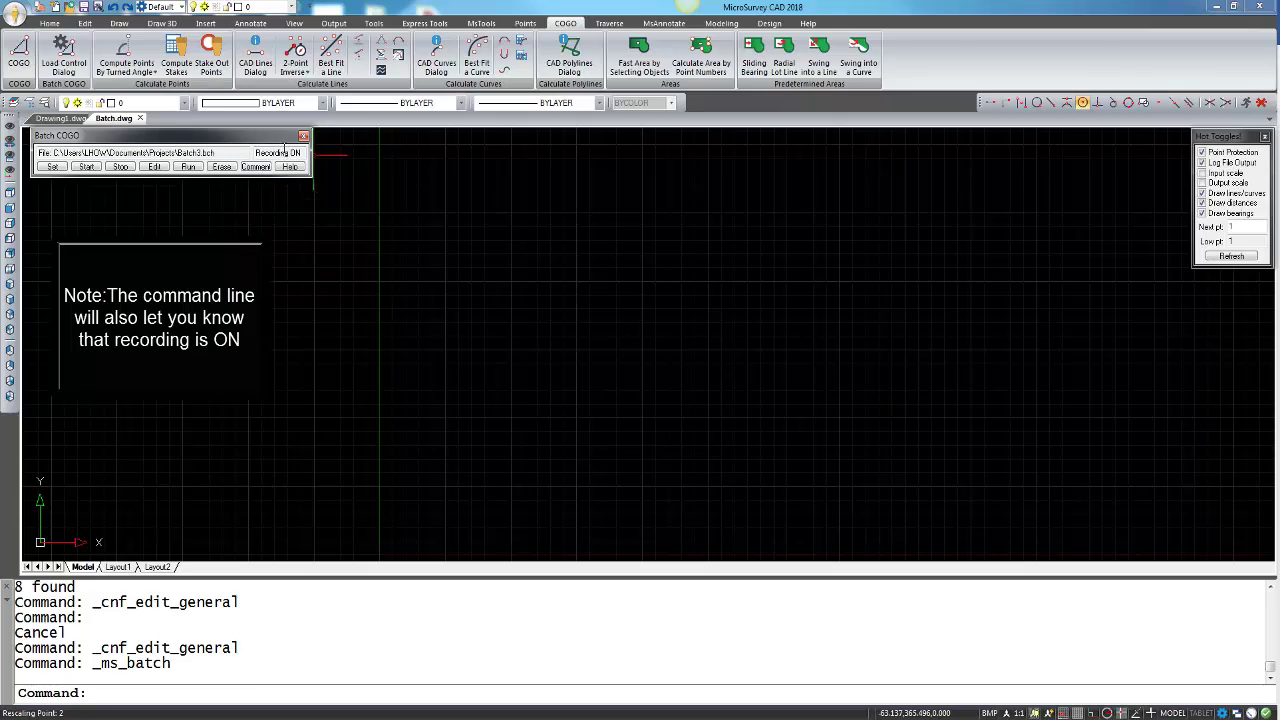
left_click(18, 64)
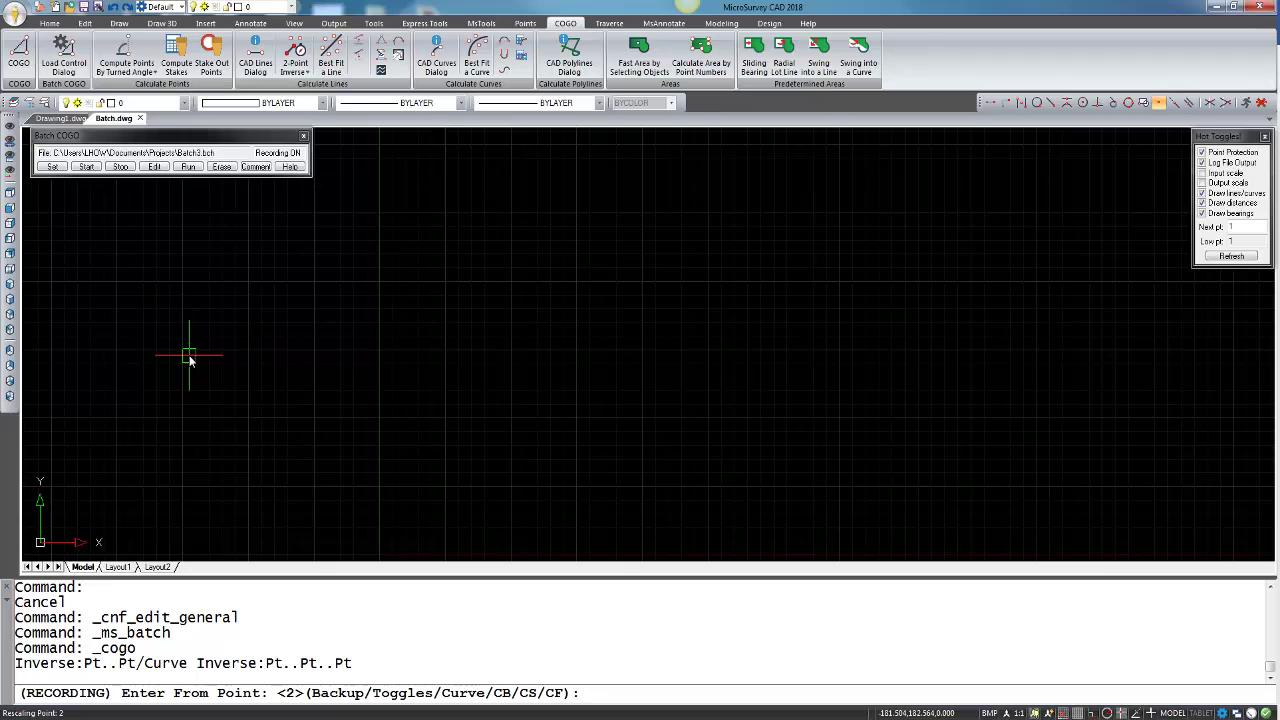
type("1")
key("Return")
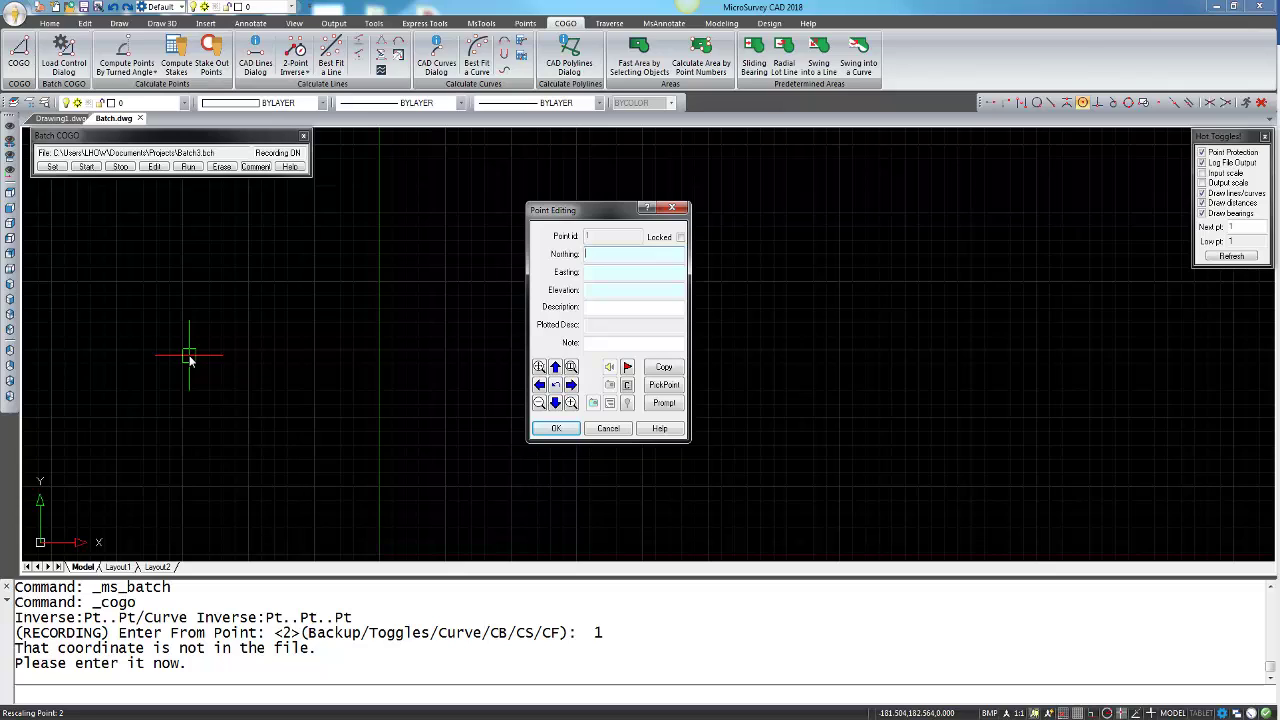
type("100")
key("Tab")
type("100")
key("Tab")
key("Tab")
type("POST")
key("Return")
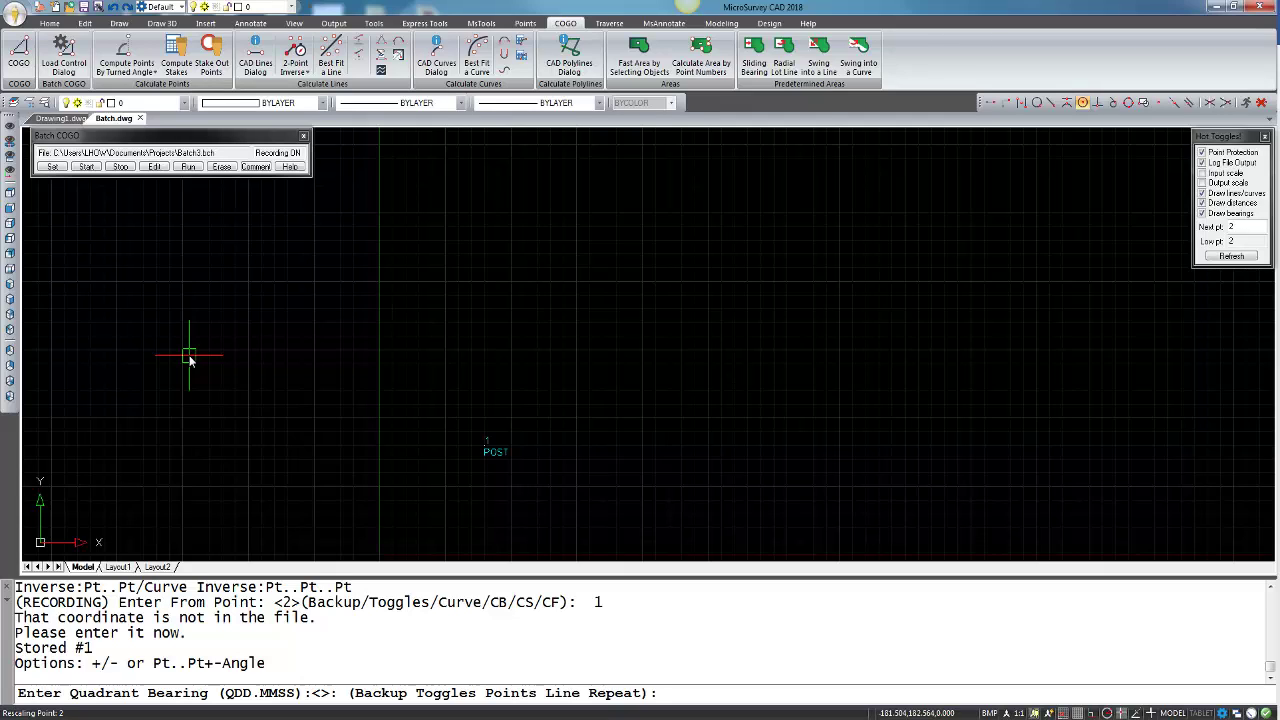
Compute point 2 (POST) from point 1 with bearing 10 (due north) and distance 200.
type("1")
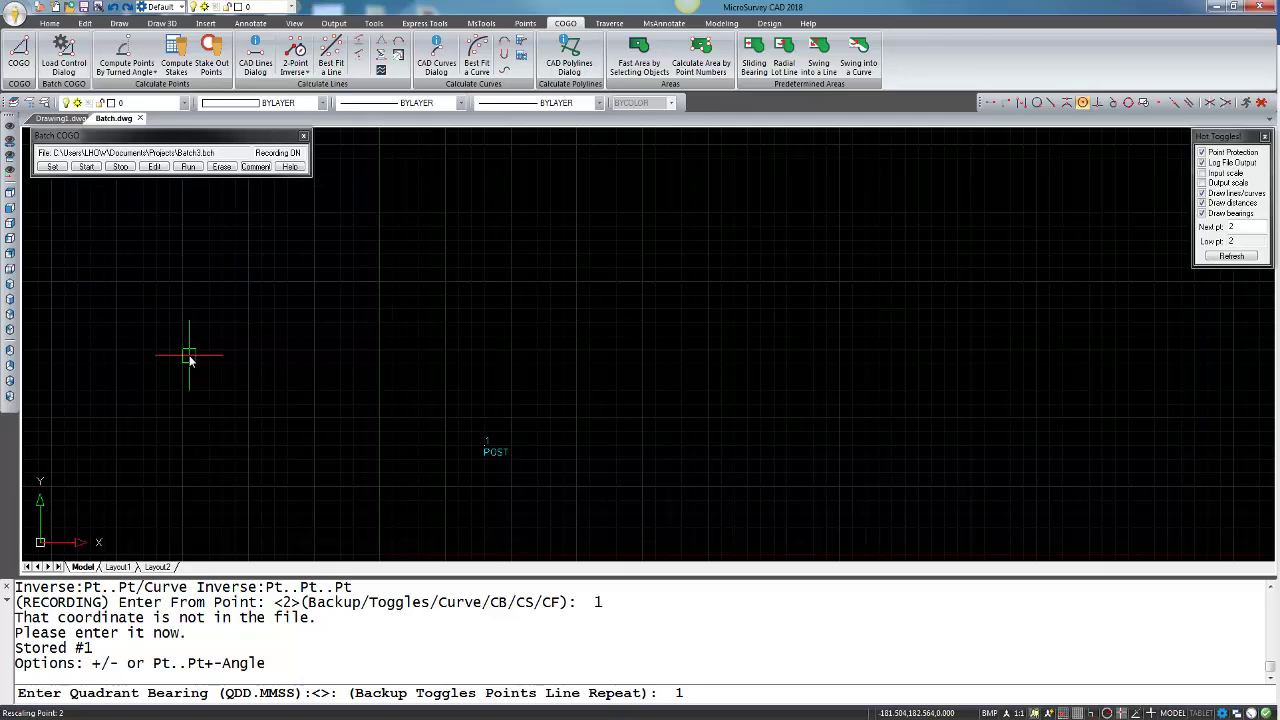
type("0")
key("Return")
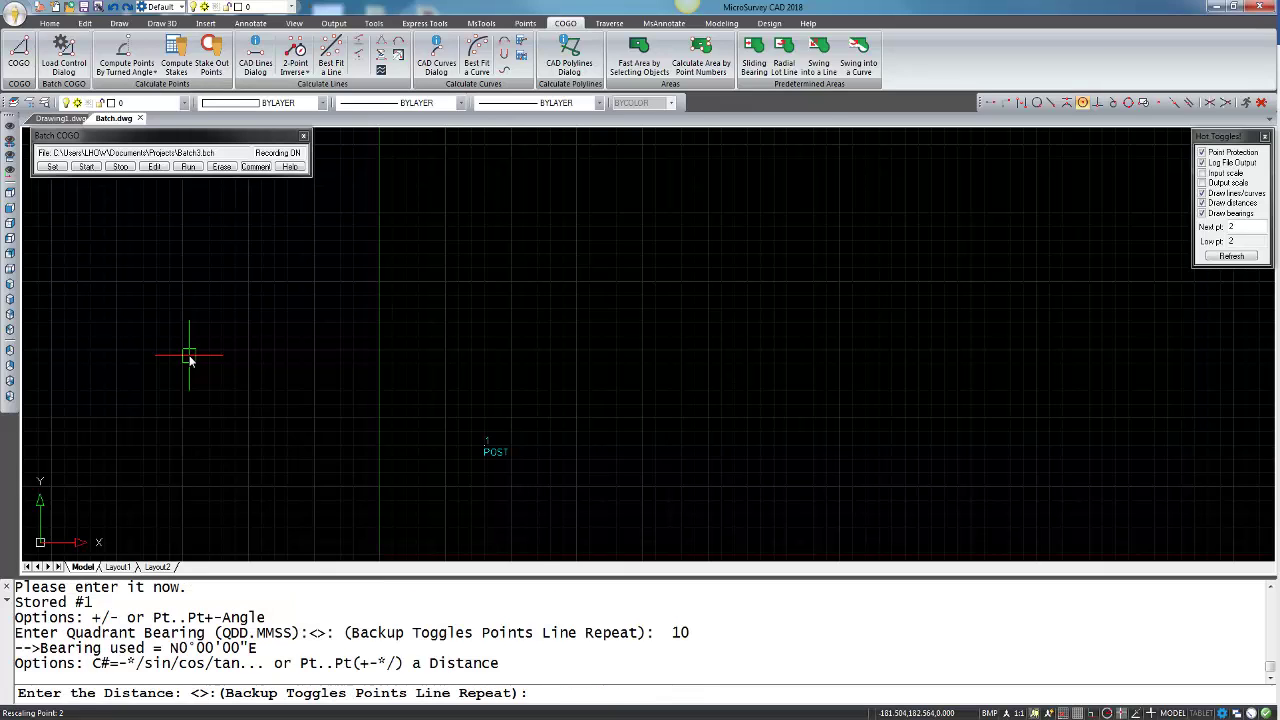
type("200")
key("Return")
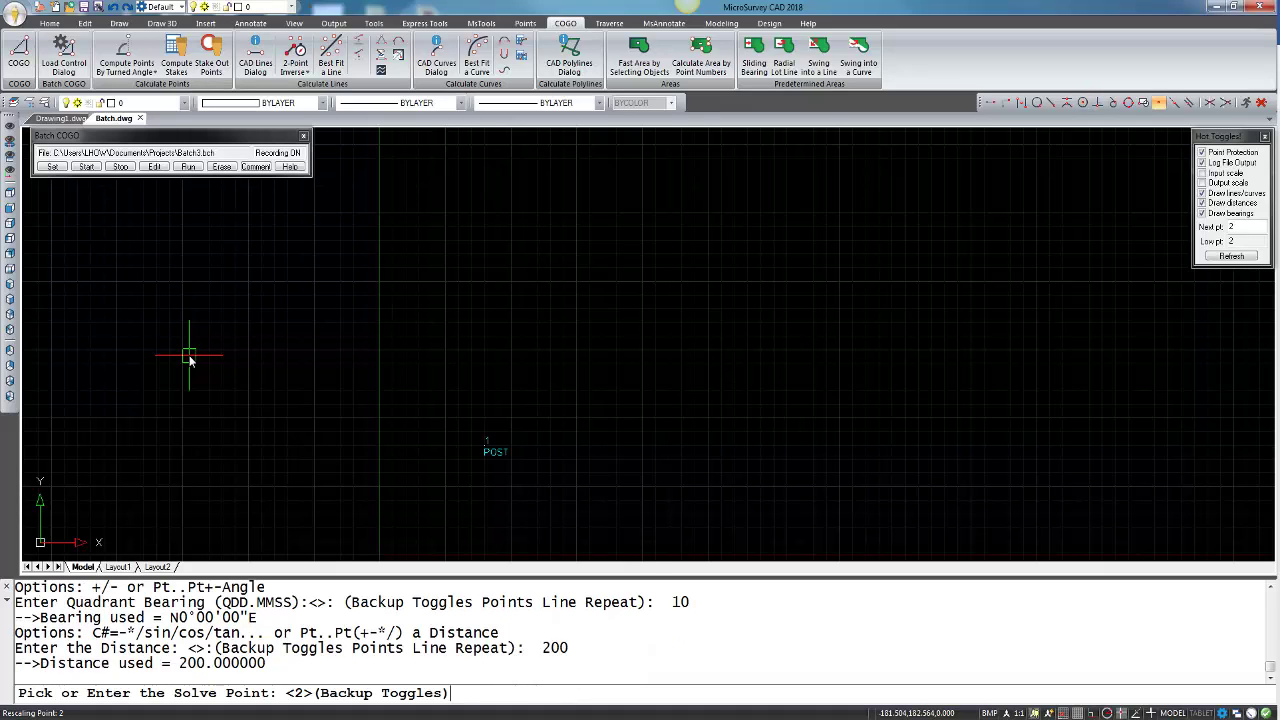
key("Return")
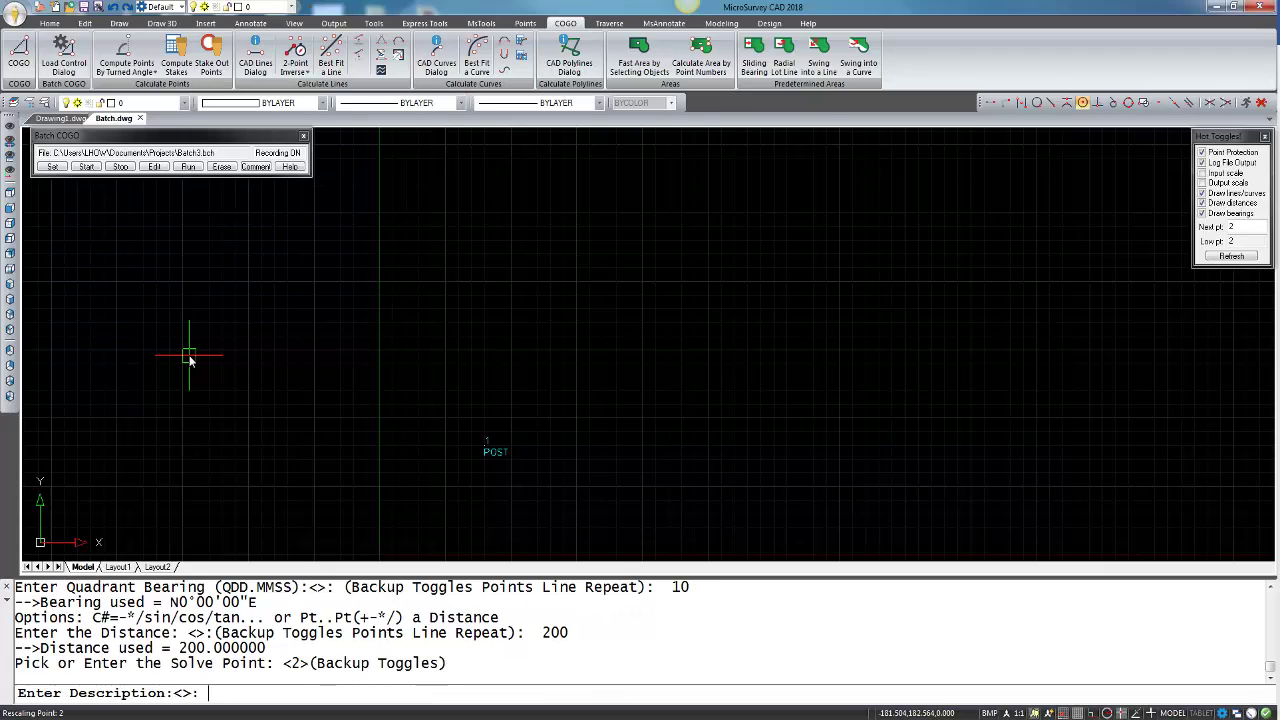
type("POST")
key("Return")
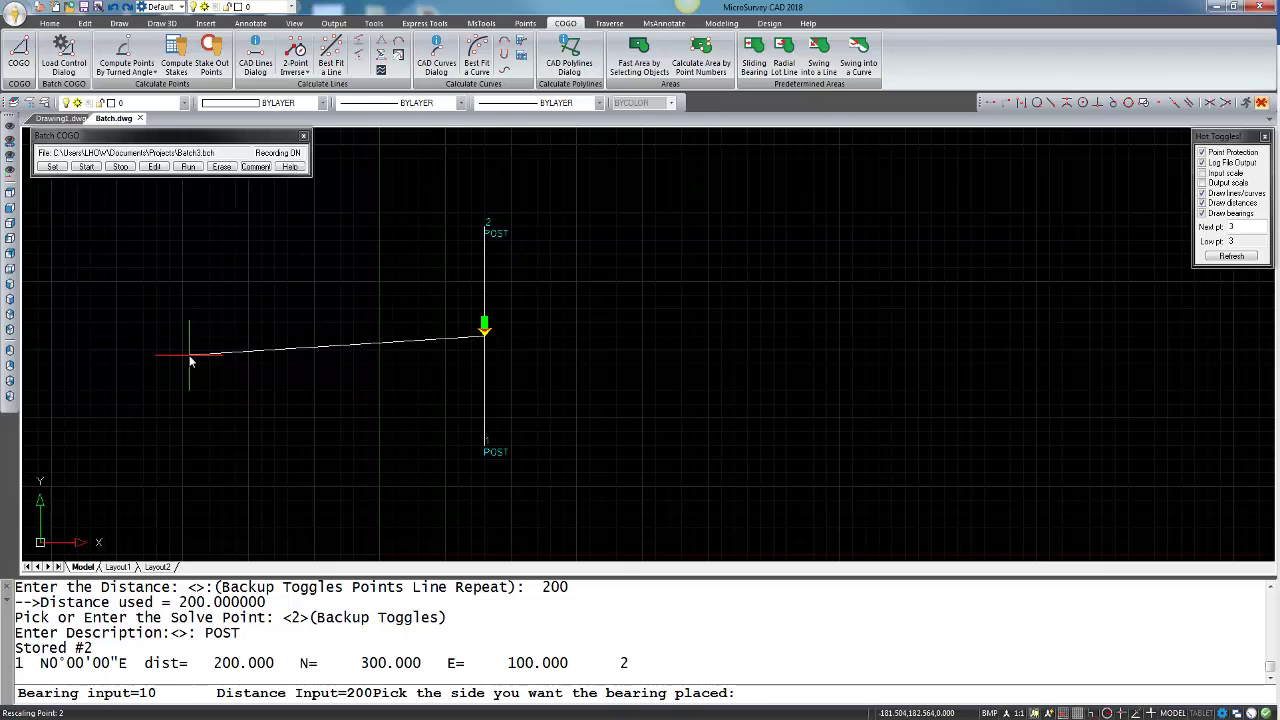
Place the bearing and distance labels for line 1–2, then start the next leg from point 2.
left_click(345, 327)
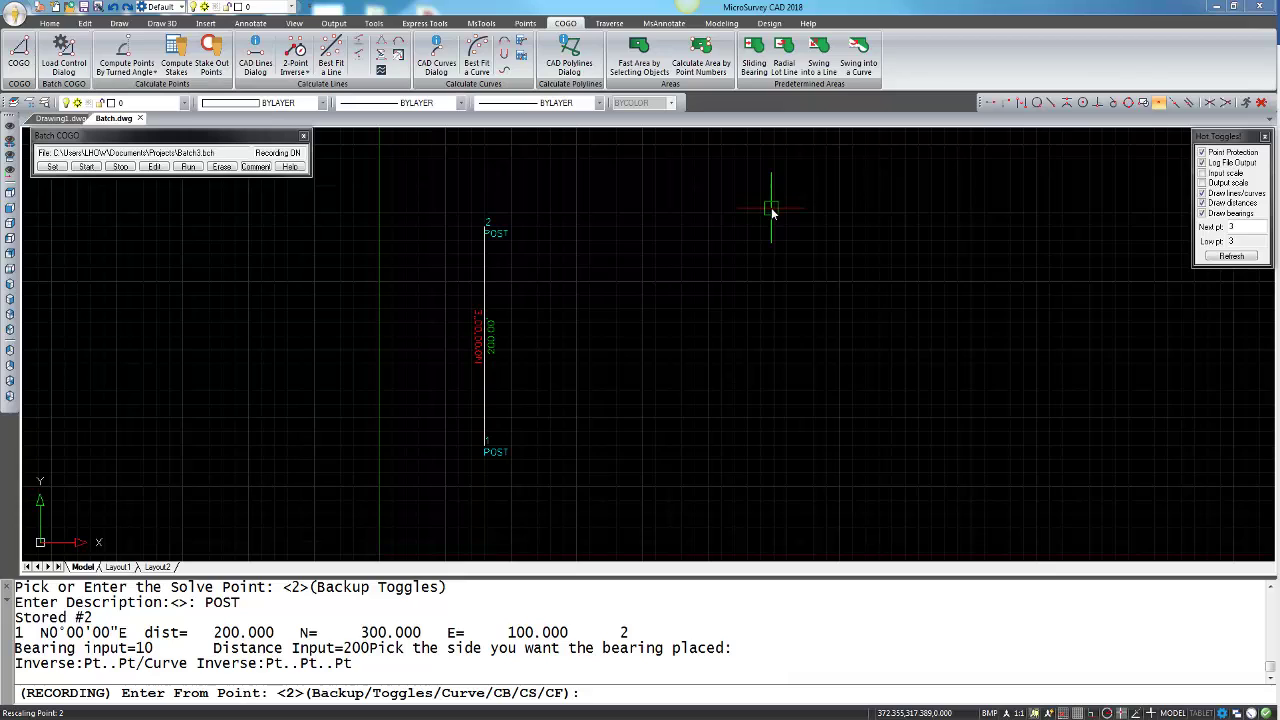
left_click(569, 339)
left_click(681, 417)
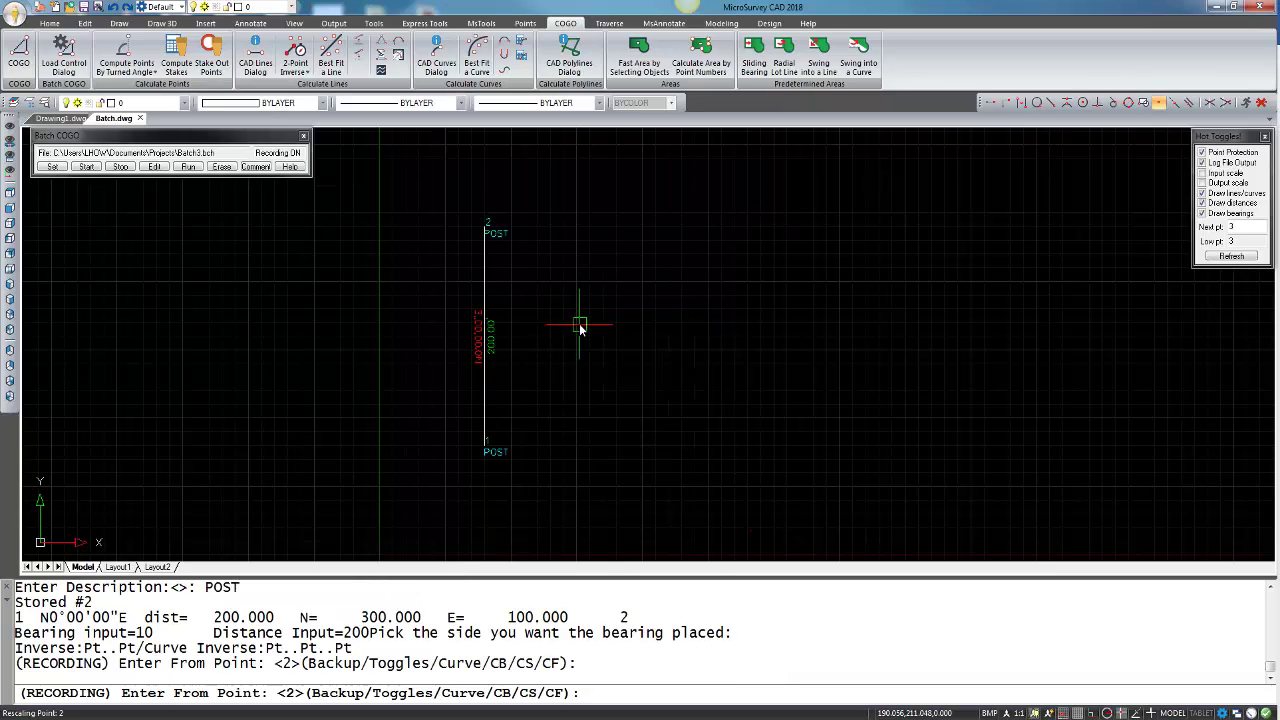
type("2")
key("Return")
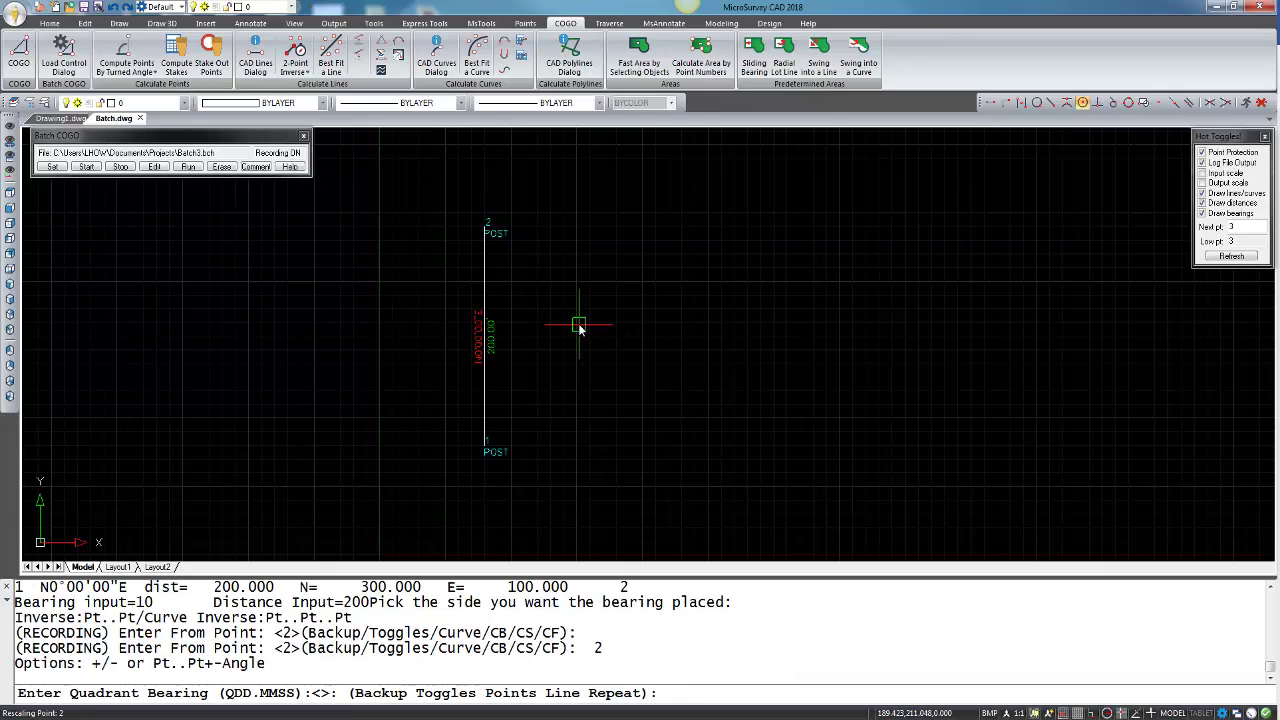
Compute point 3 (BAR) with bearing 190 and distance 150, labelling the new line above.
type("190")
key("Return")
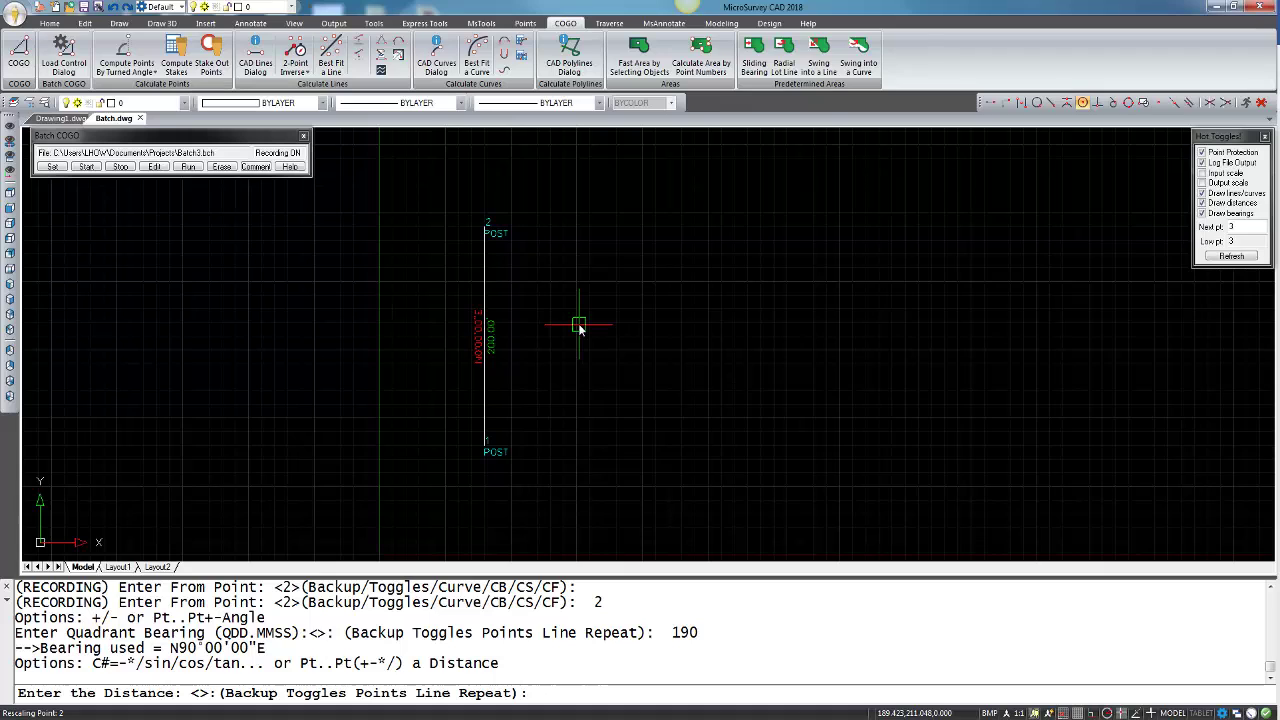
type("150")
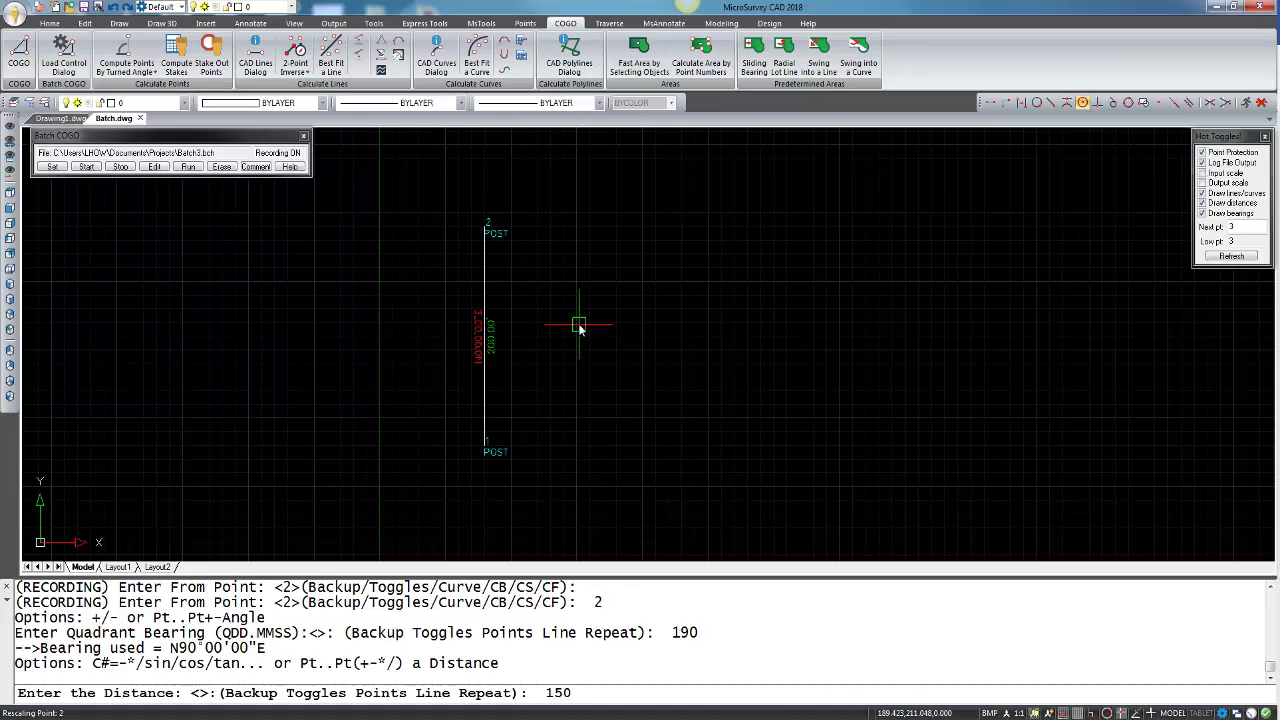
key("Return")
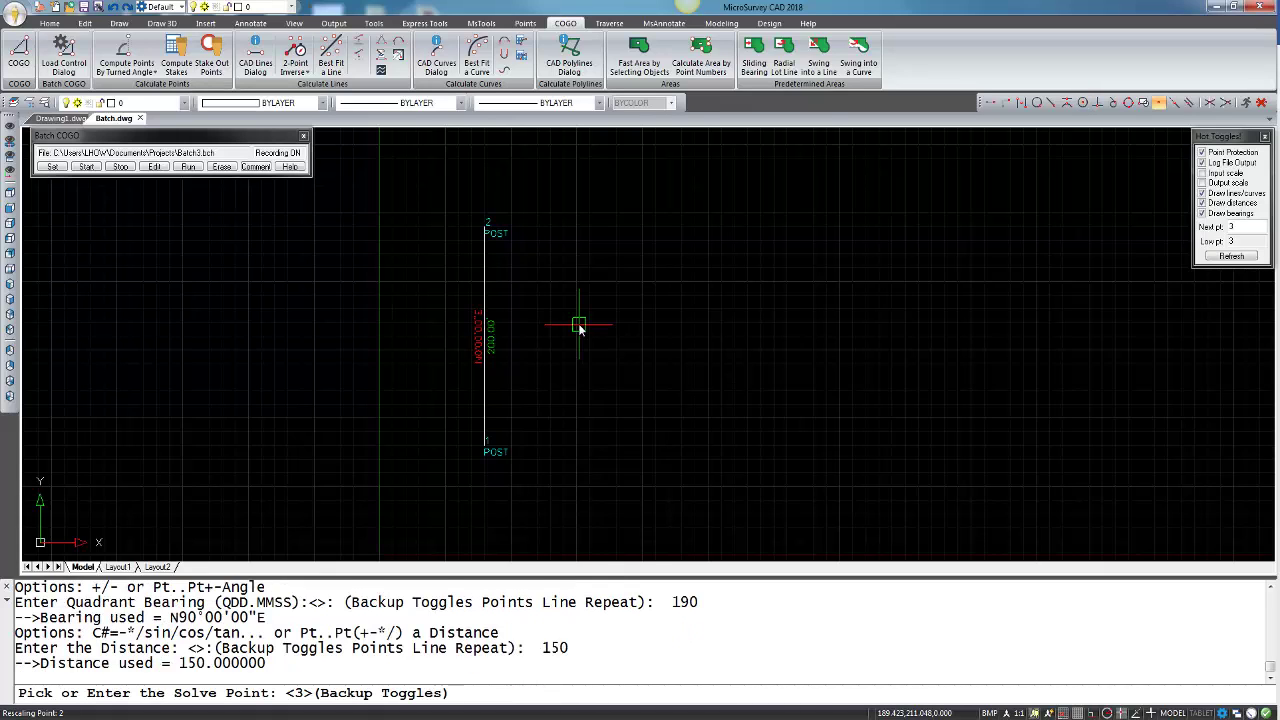
key("Return")
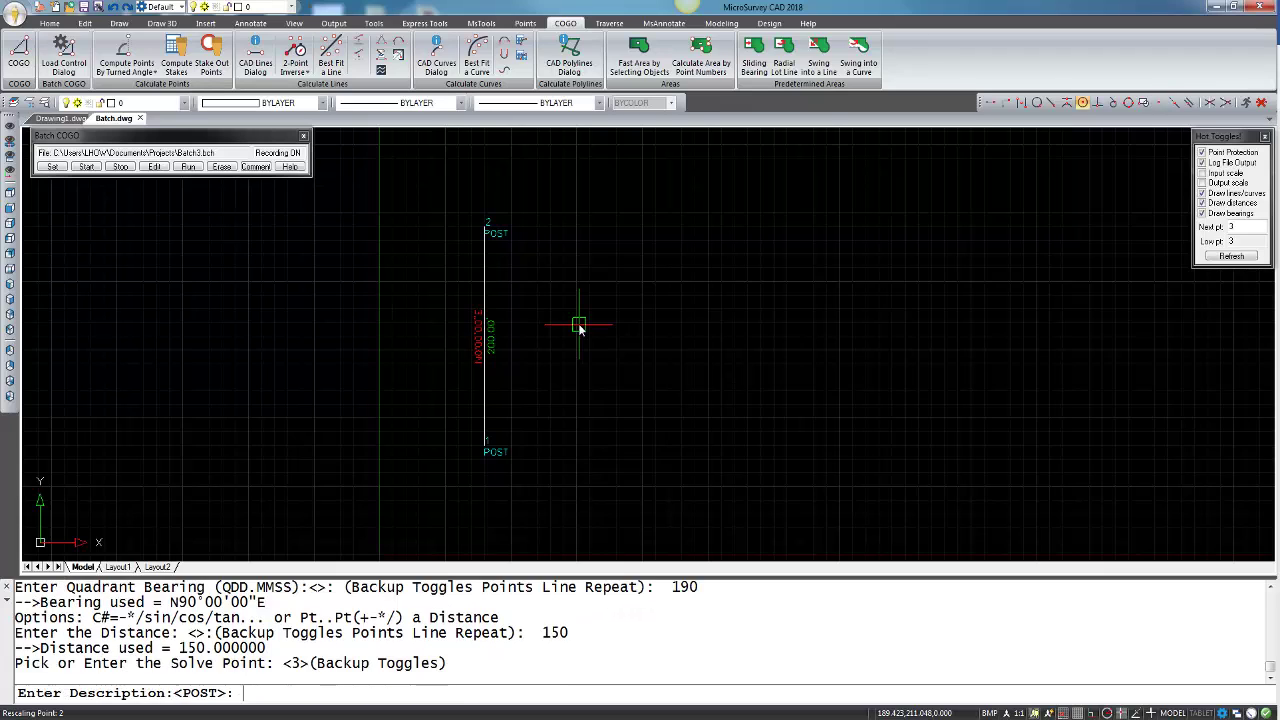
type("BAR")
key("Return")
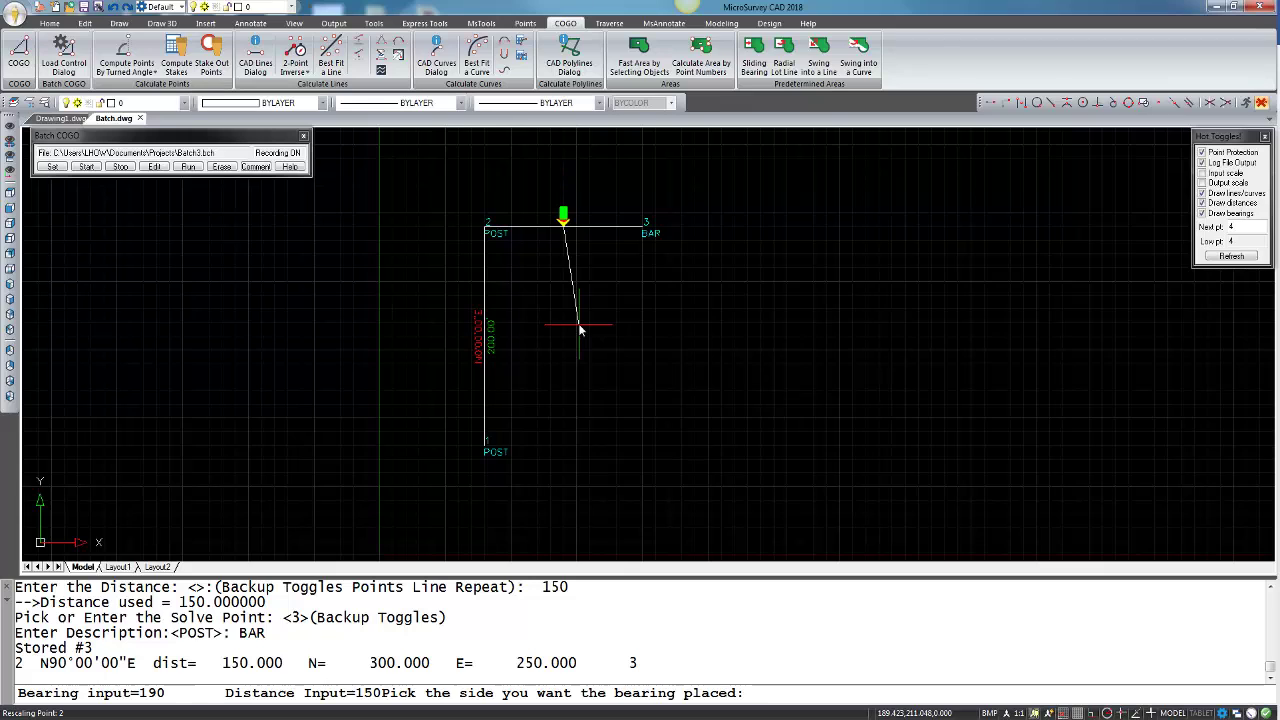
left_click(576, 205)
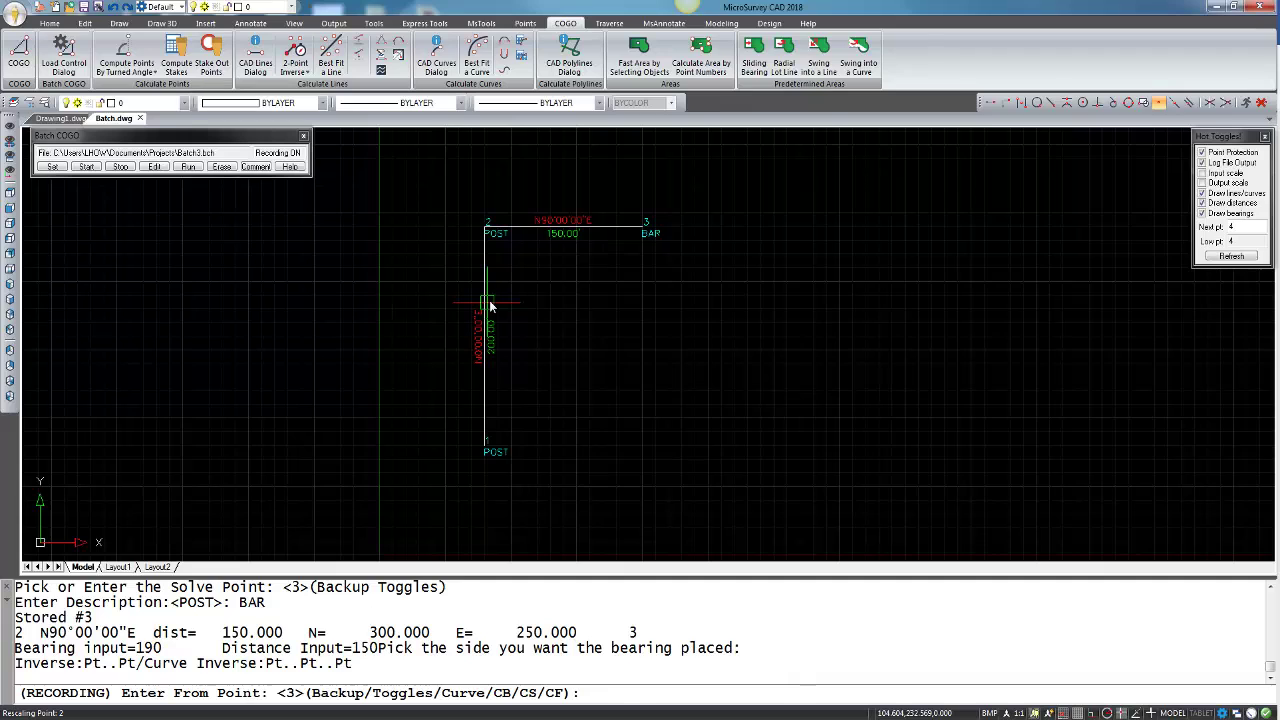
Compute point 4 (POST) from point 3 using bearing 3..2-90 and distance 2..1, labelled on the right.
key("Return")
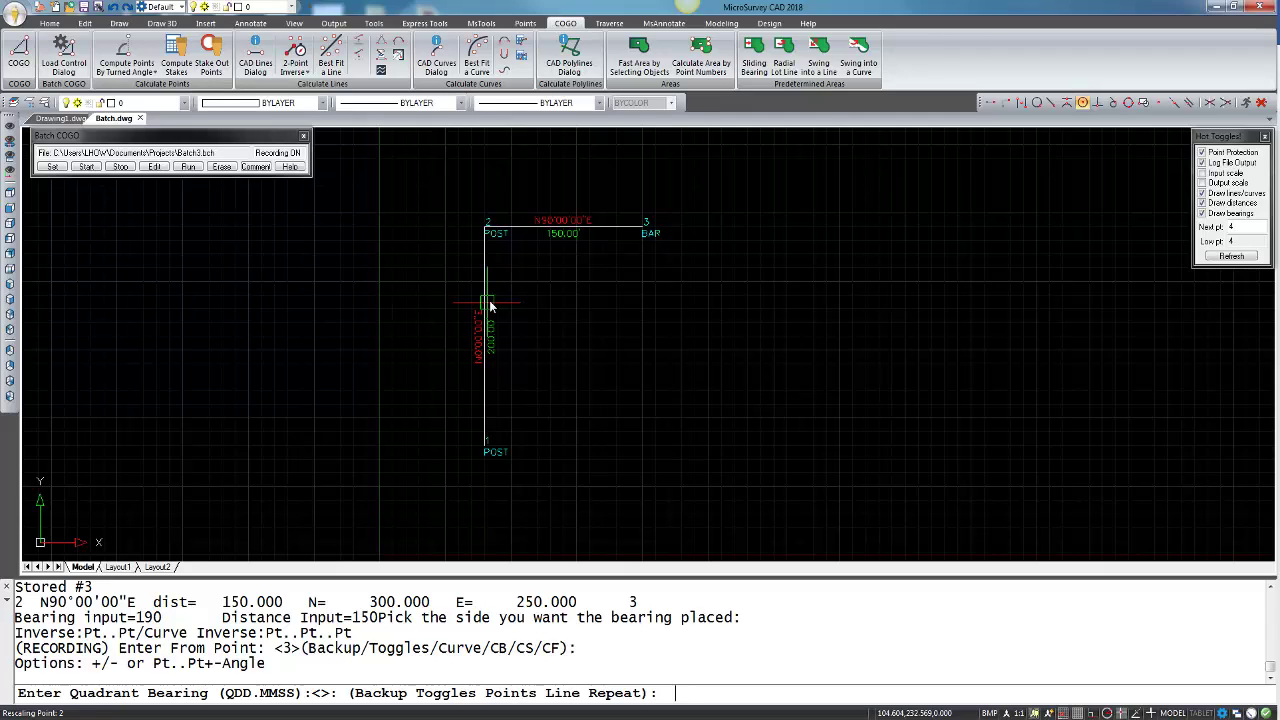
type("3..2")
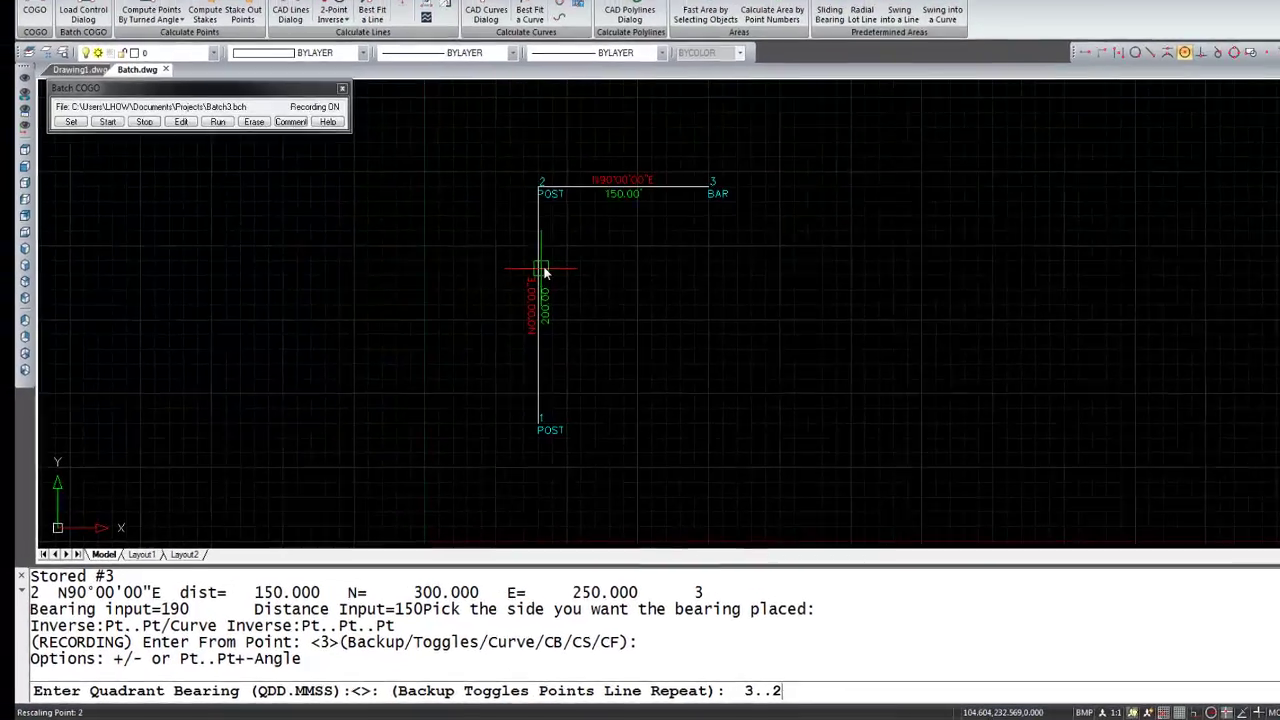
type("-")
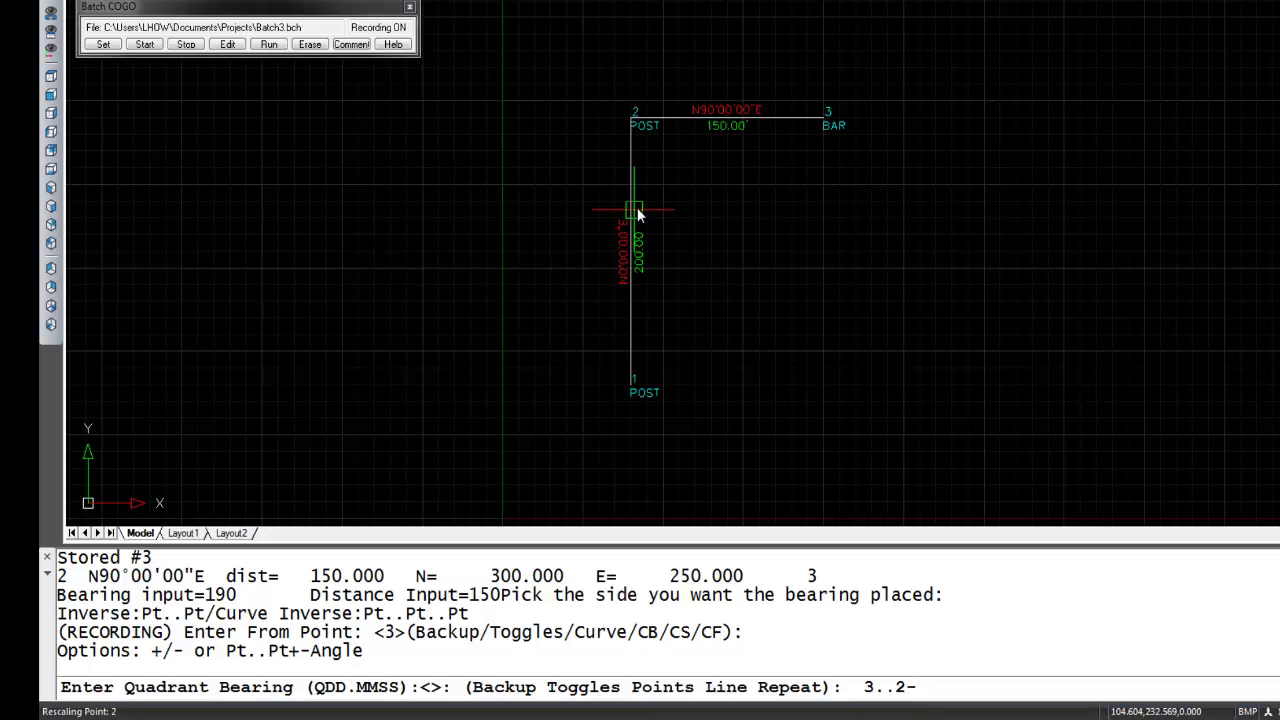
type("90")
key("Return")
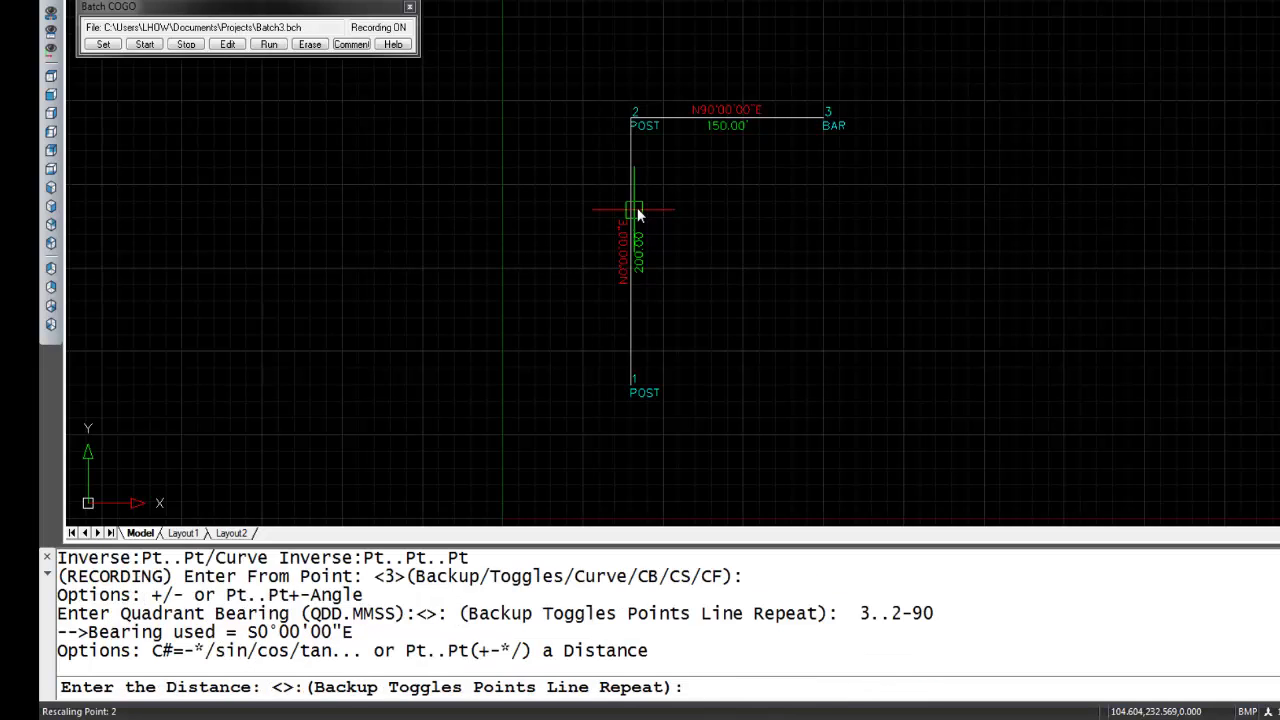
type("2..1")
key("Return")
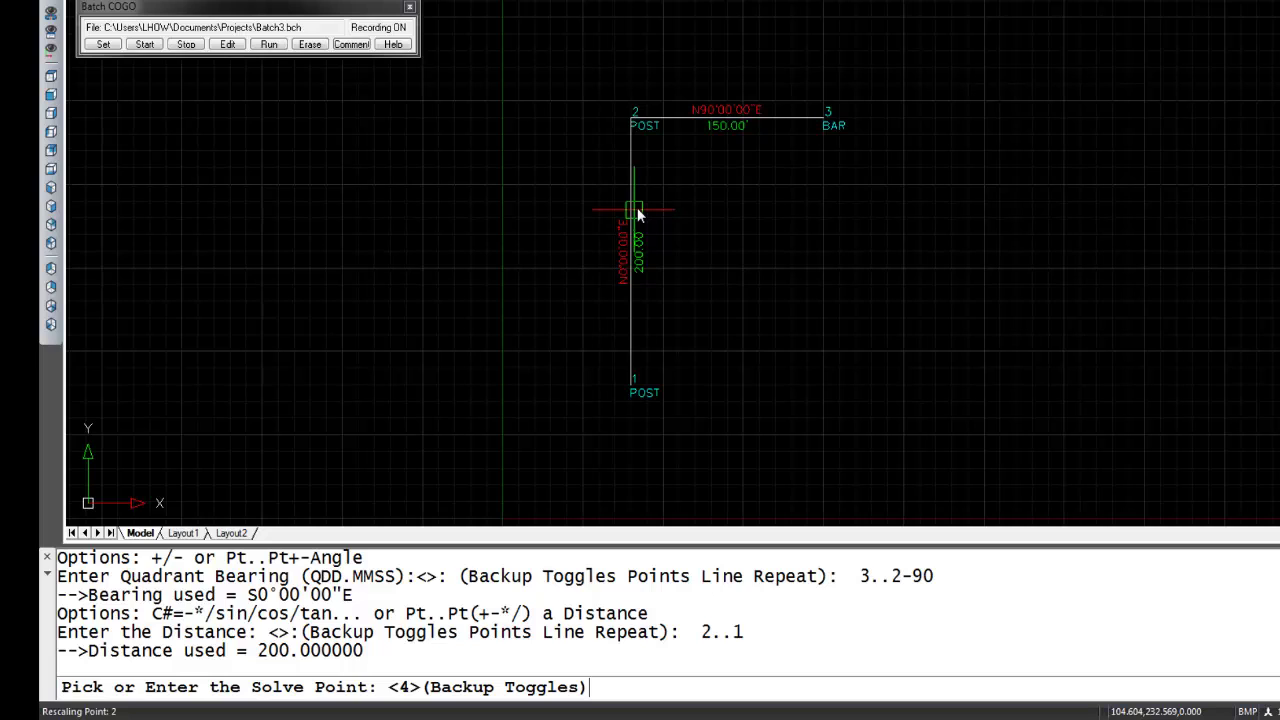
key("Return")
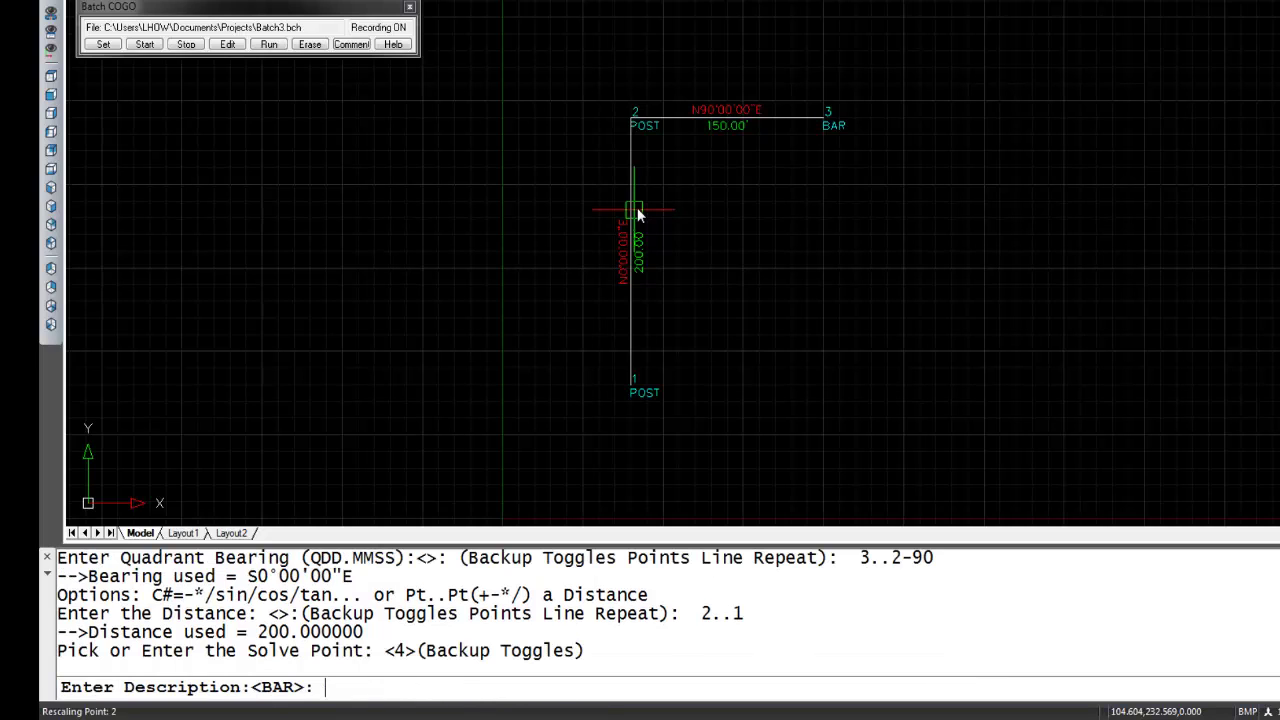
type("POST")
key("Return")
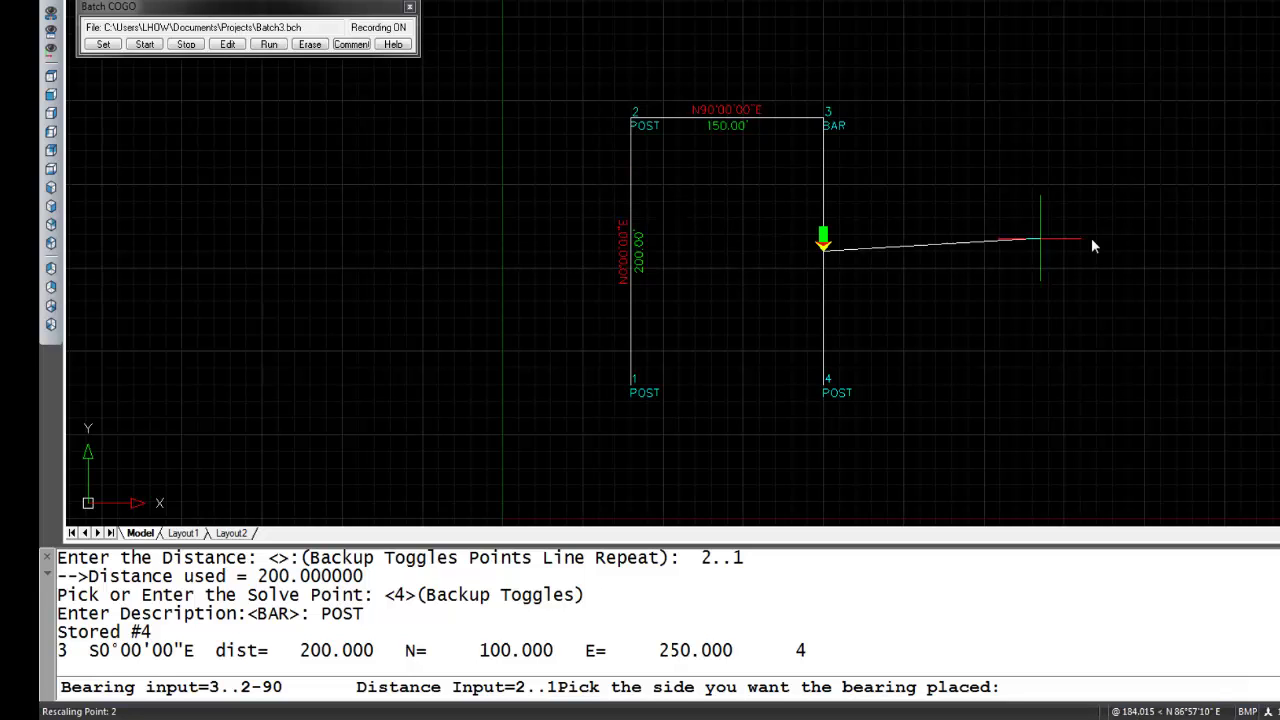
left_click(1001, 227)
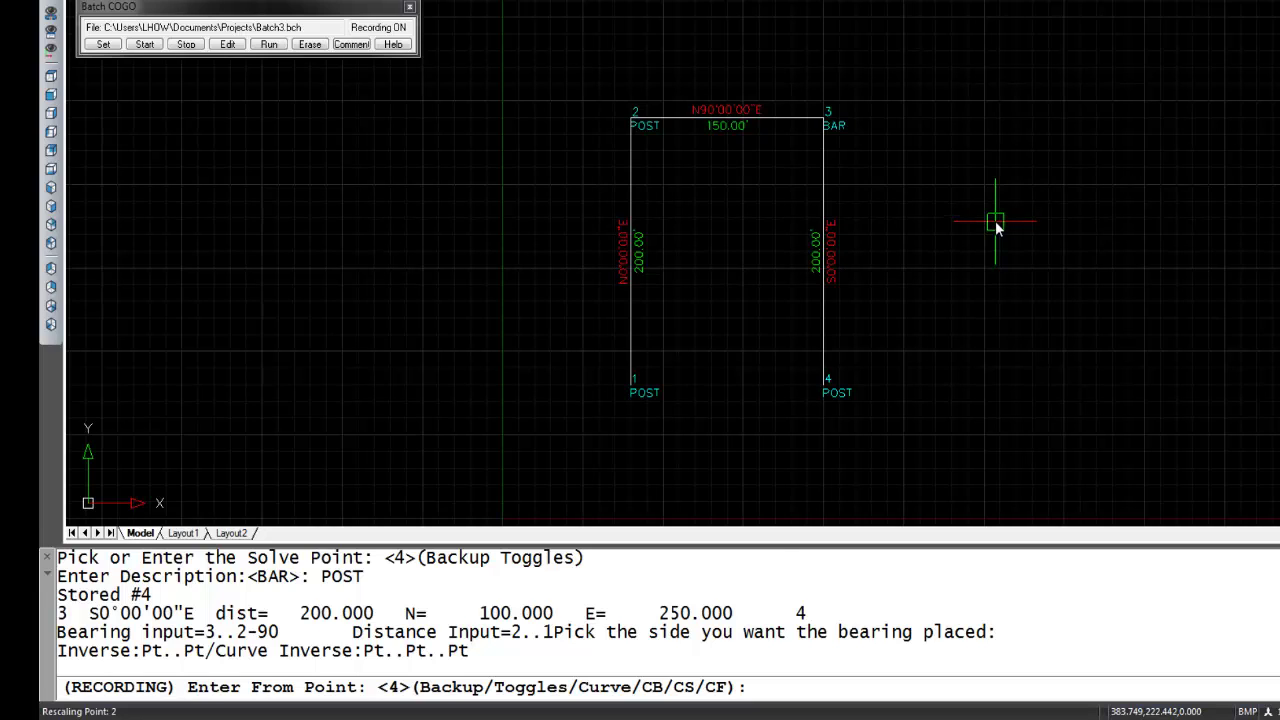
Draw closing line 1..4, accept its line information, label it below, and end the command.
type("1..4")
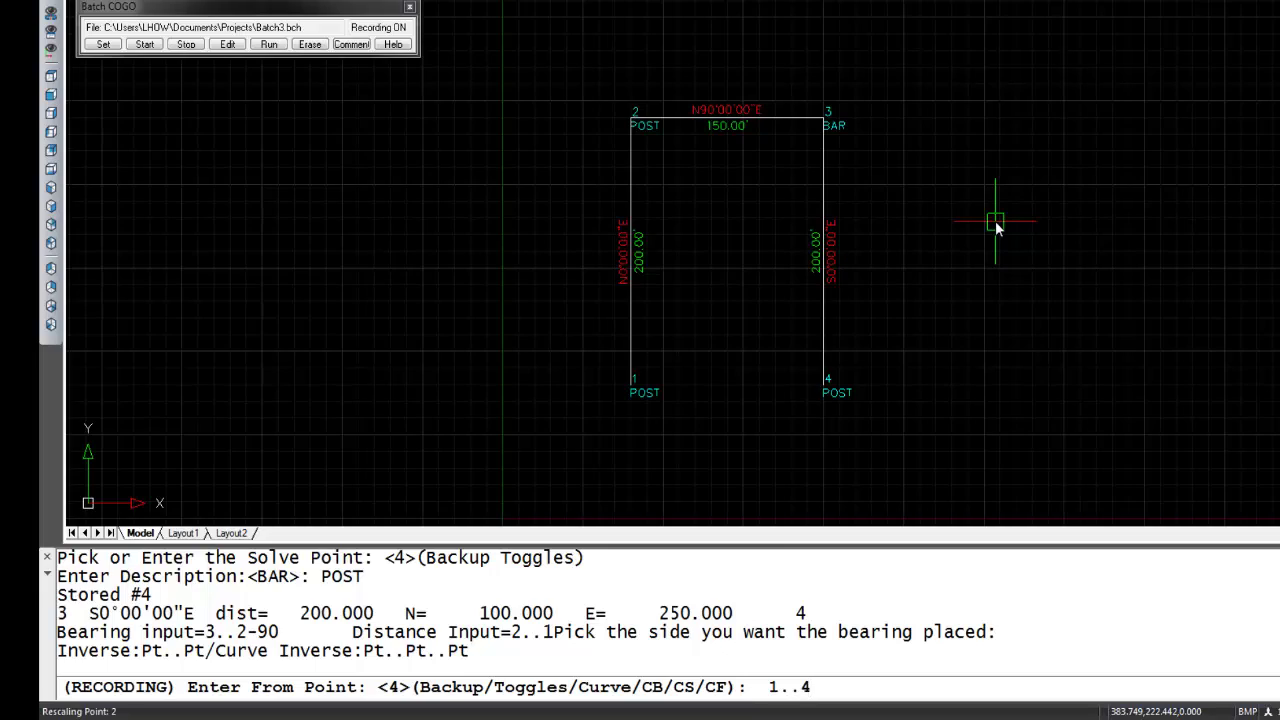
key("Return")
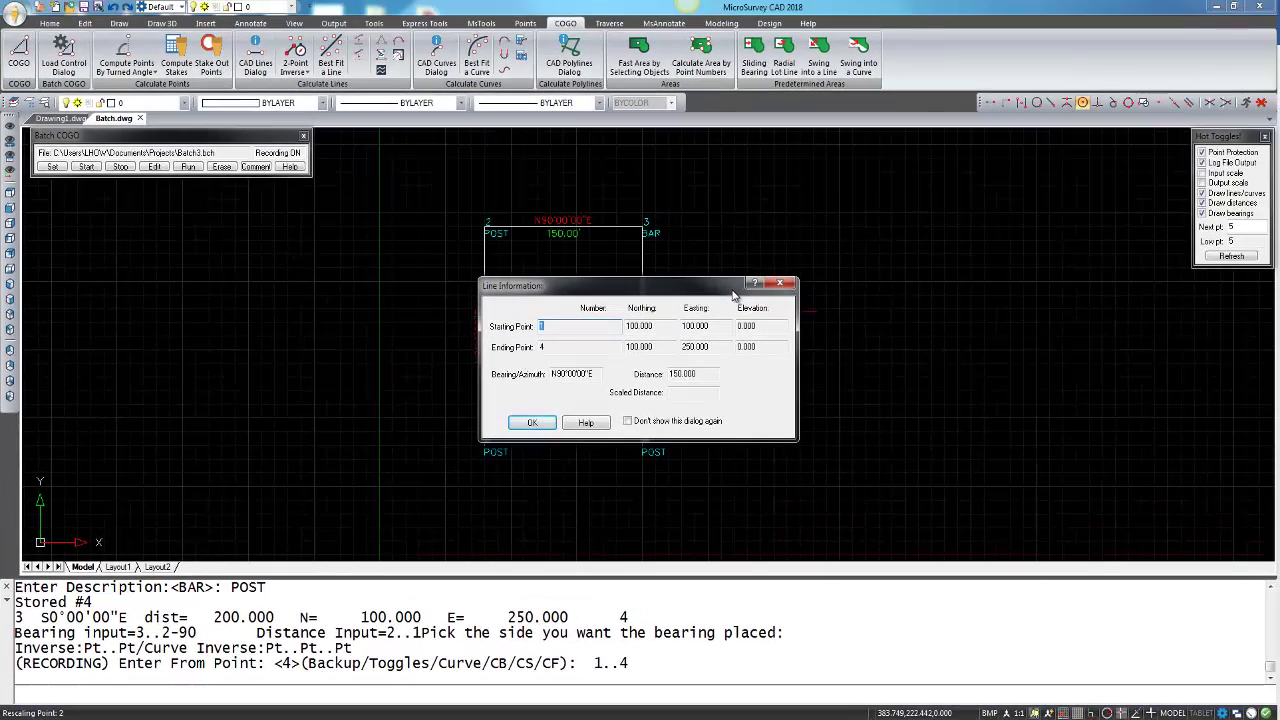
left_click_drag(668, 293, 870, 233)
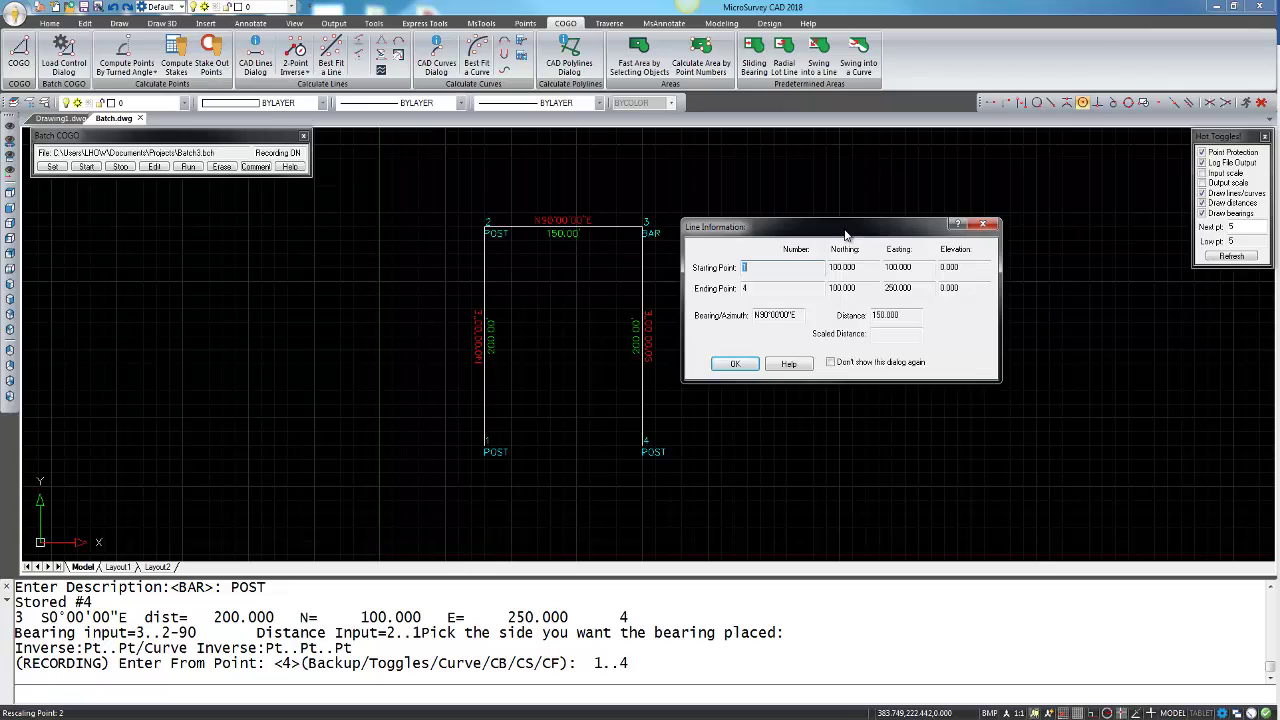
left_click(735, 366)
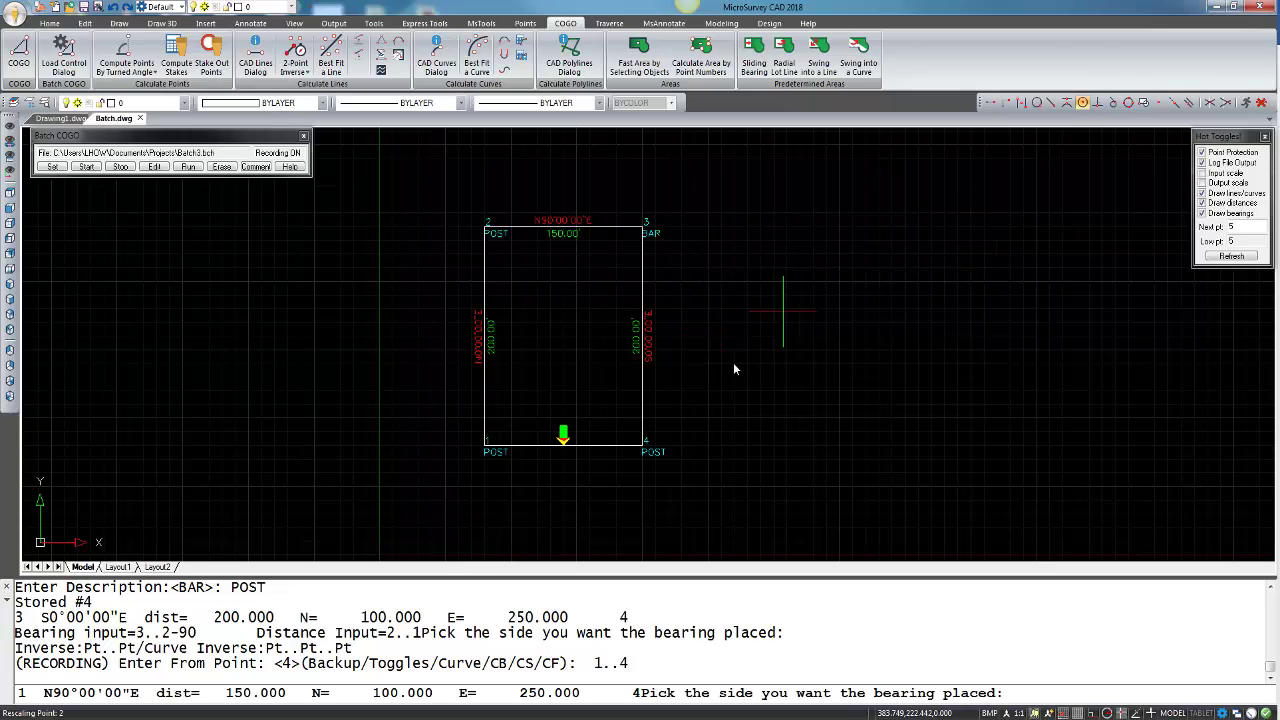
left_click(561, 358)
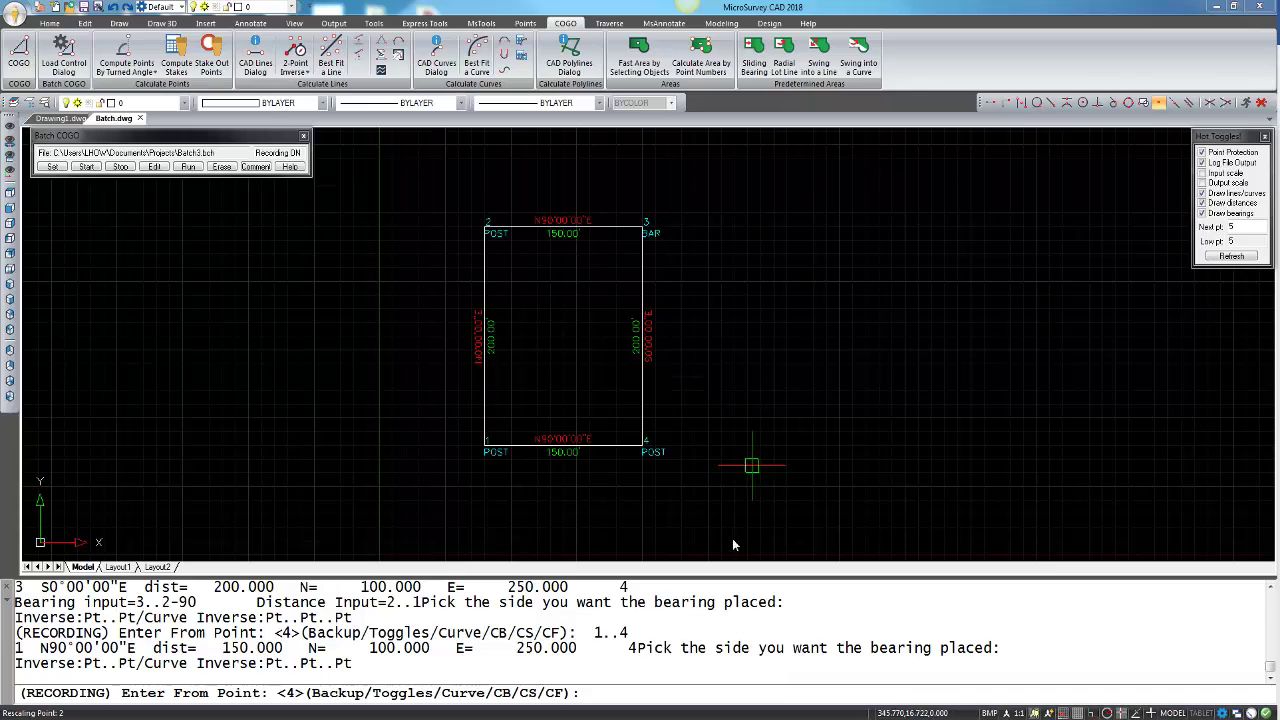
key("Escape")
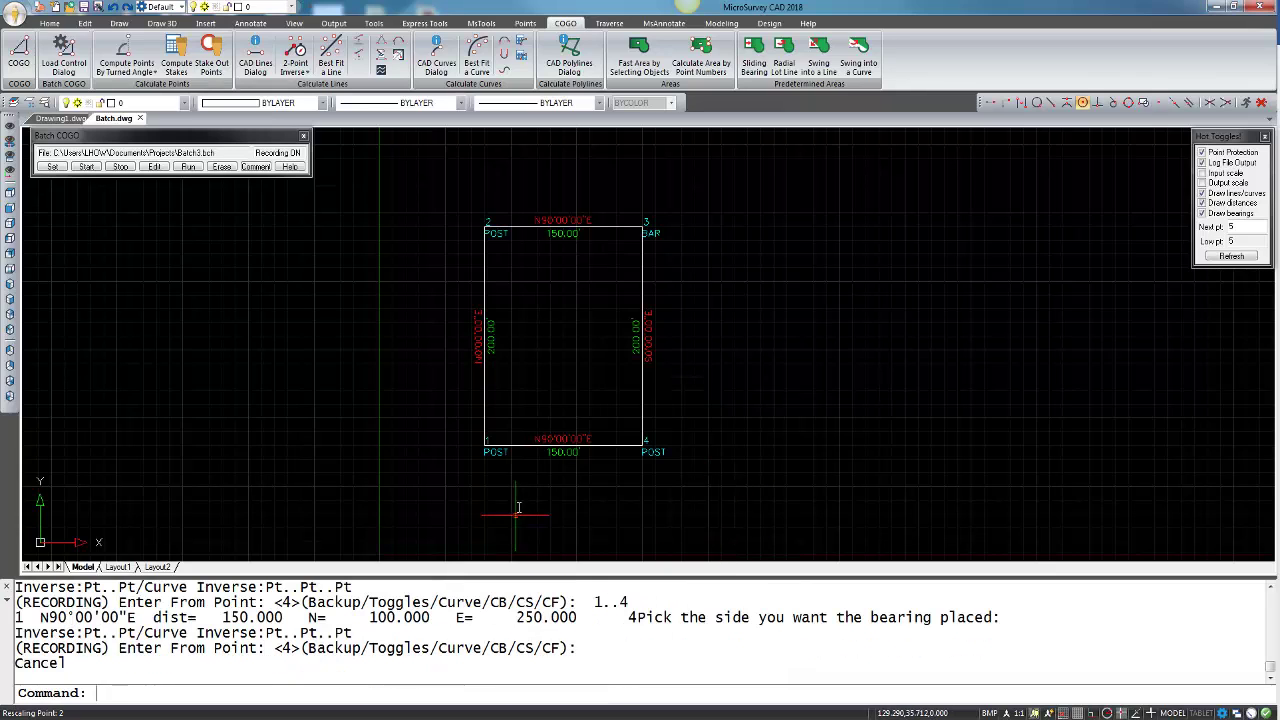